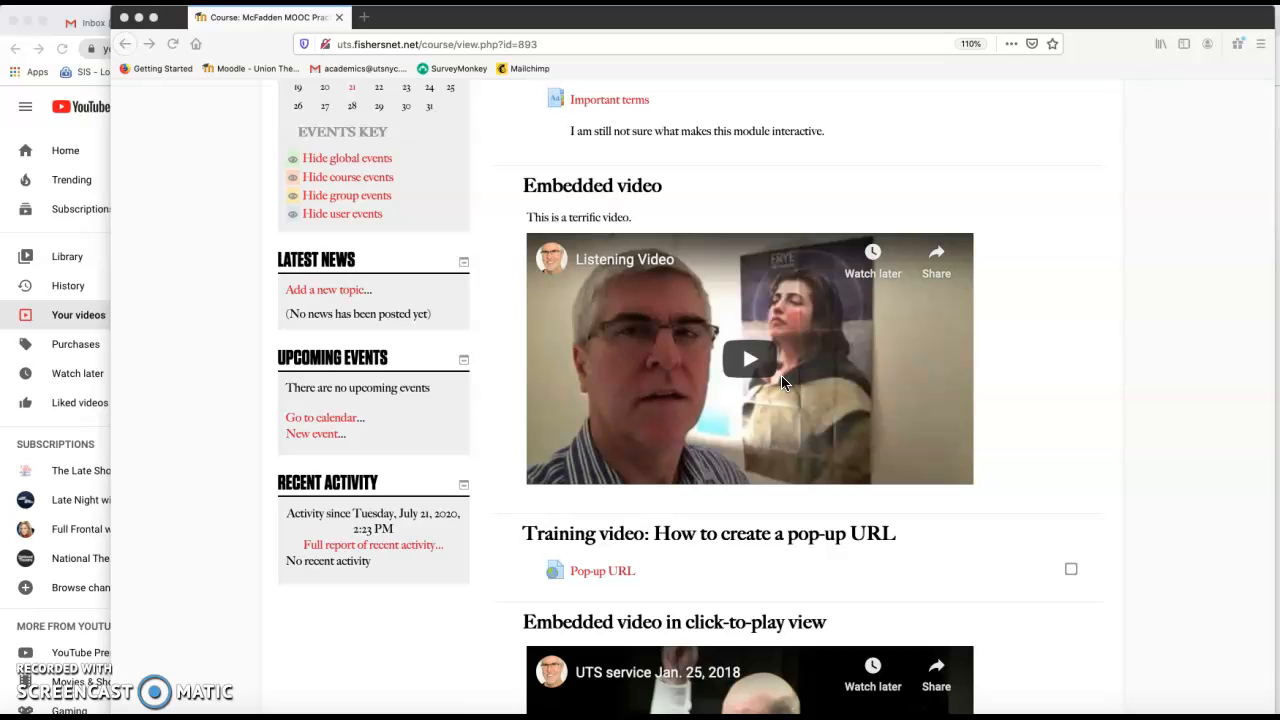
- Turn on editing for the Senti-MOOC course page
scroll(783, 383, up, 10)
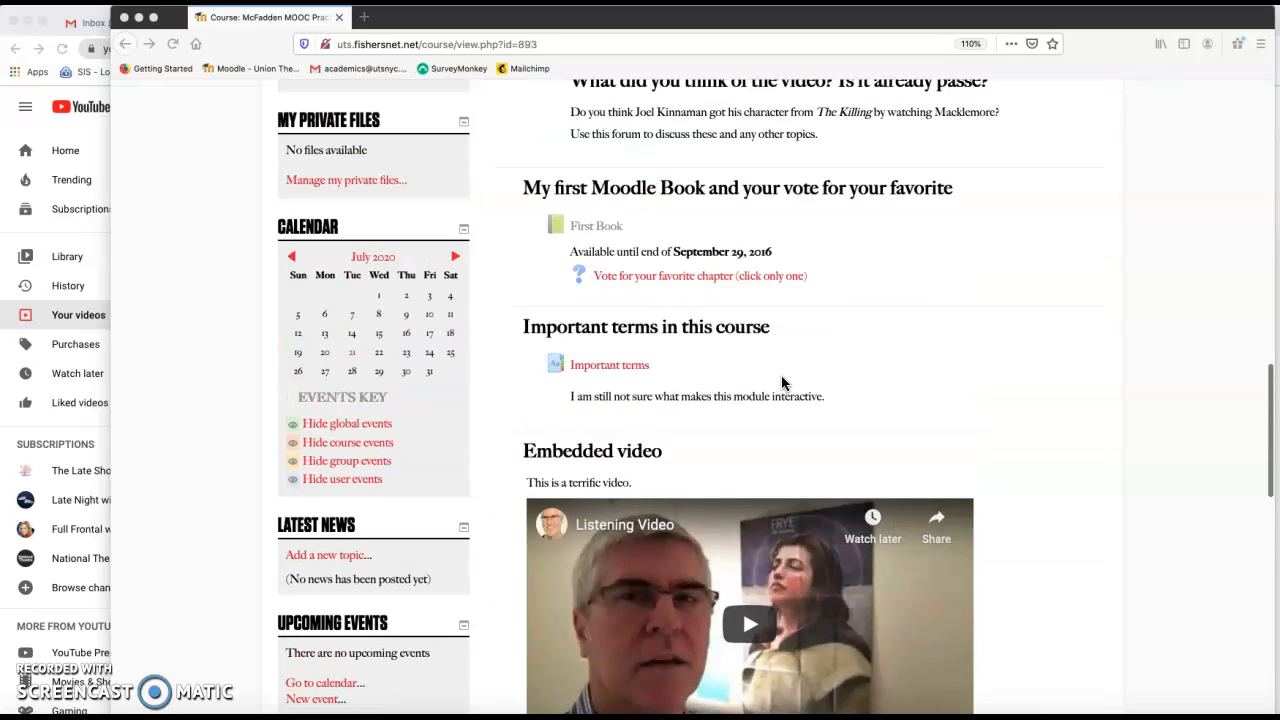
scroll(783, 383, up, 5)
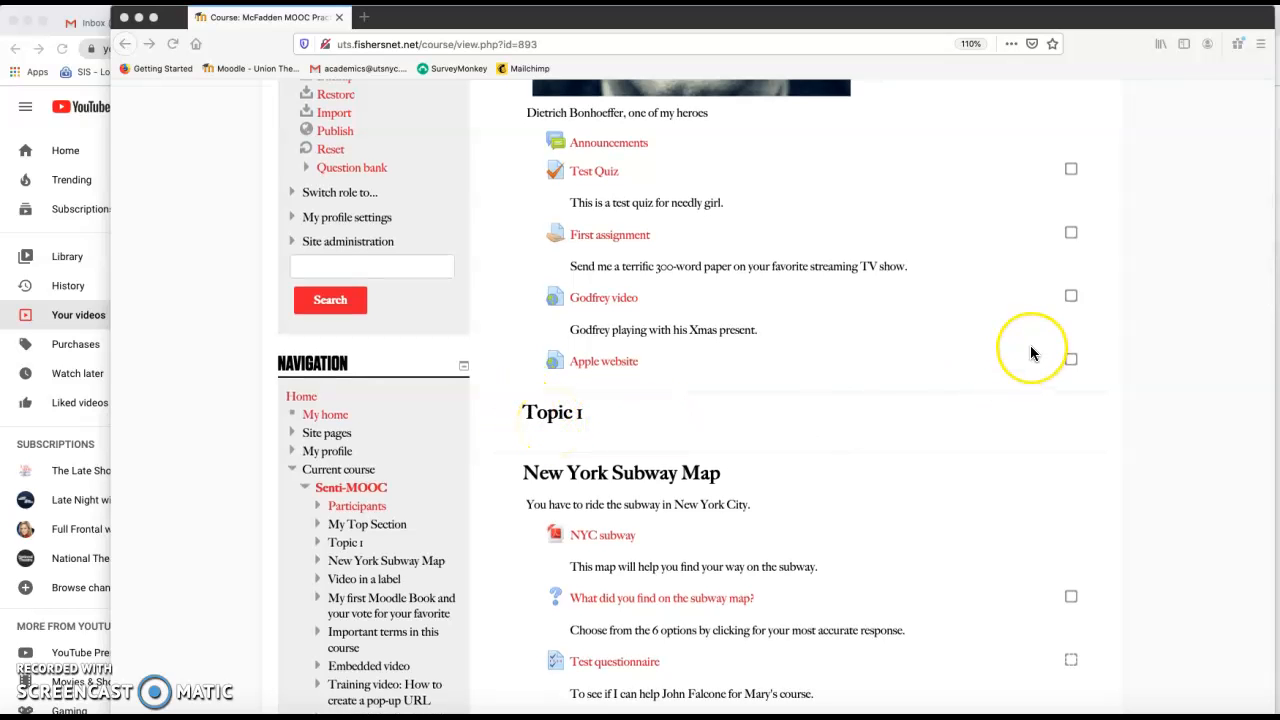
scroll(1032, 352, up, 5)
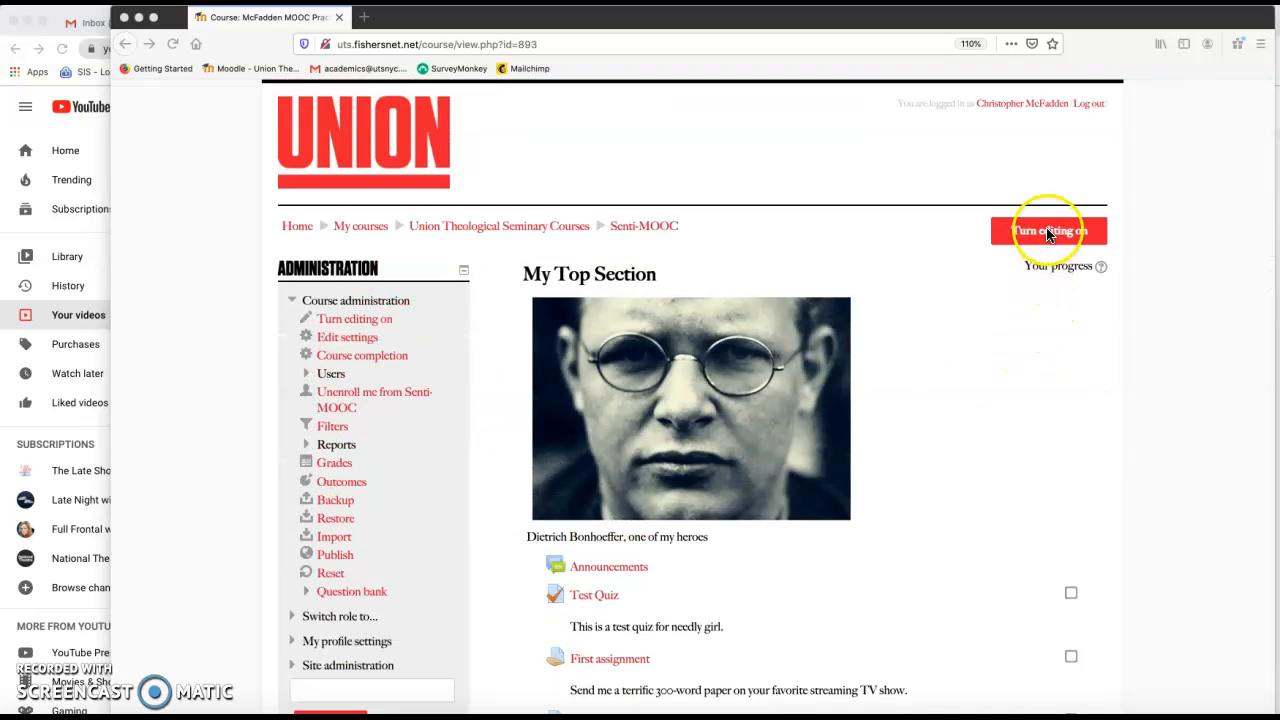
click(1048, 234)
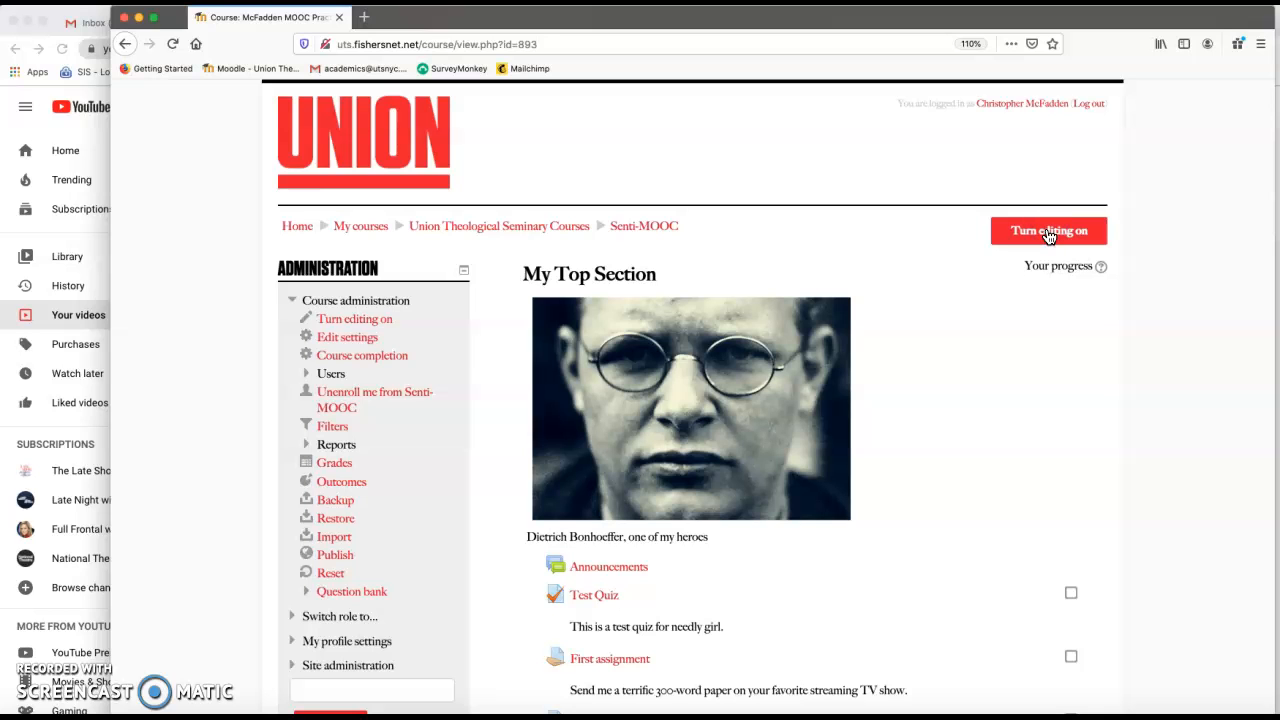
click(1048, 234)
- Open the Topic 1 section settings and replace the default section name with "Embedded click-to-play"
scroll(959, 298, down, 4)
scroll(959, 300, down, 2)
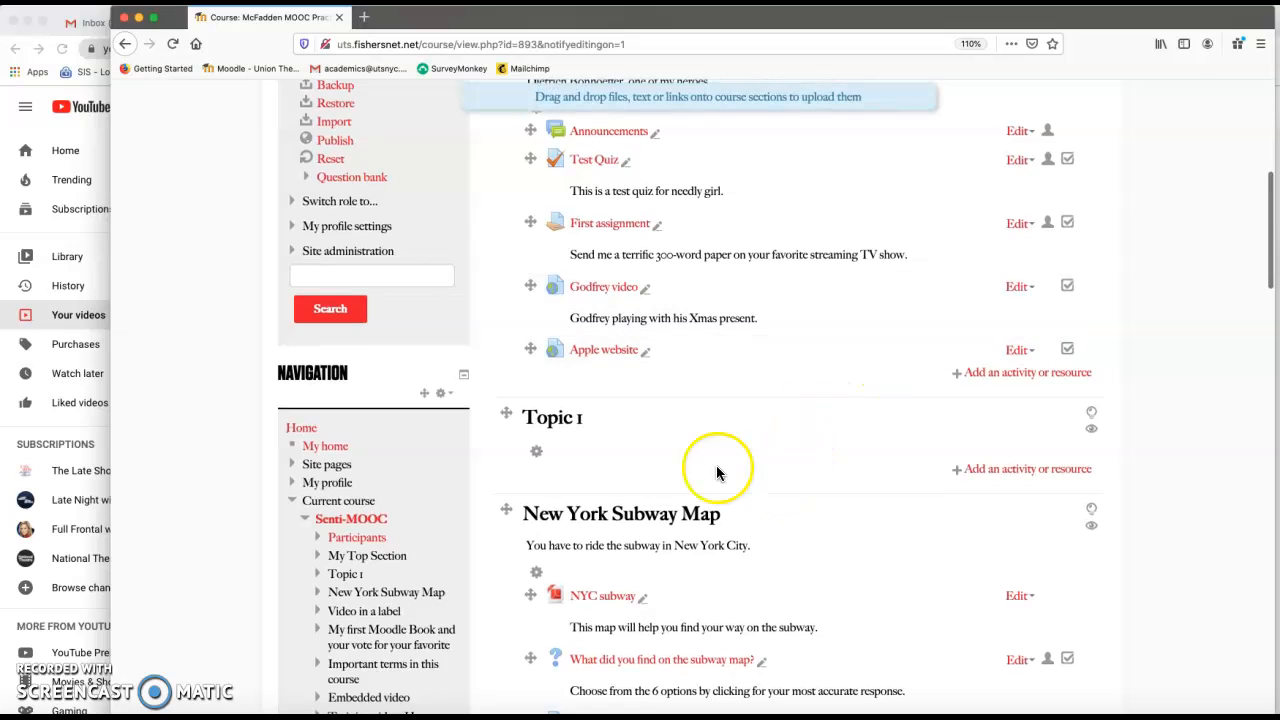
click(537, 455)
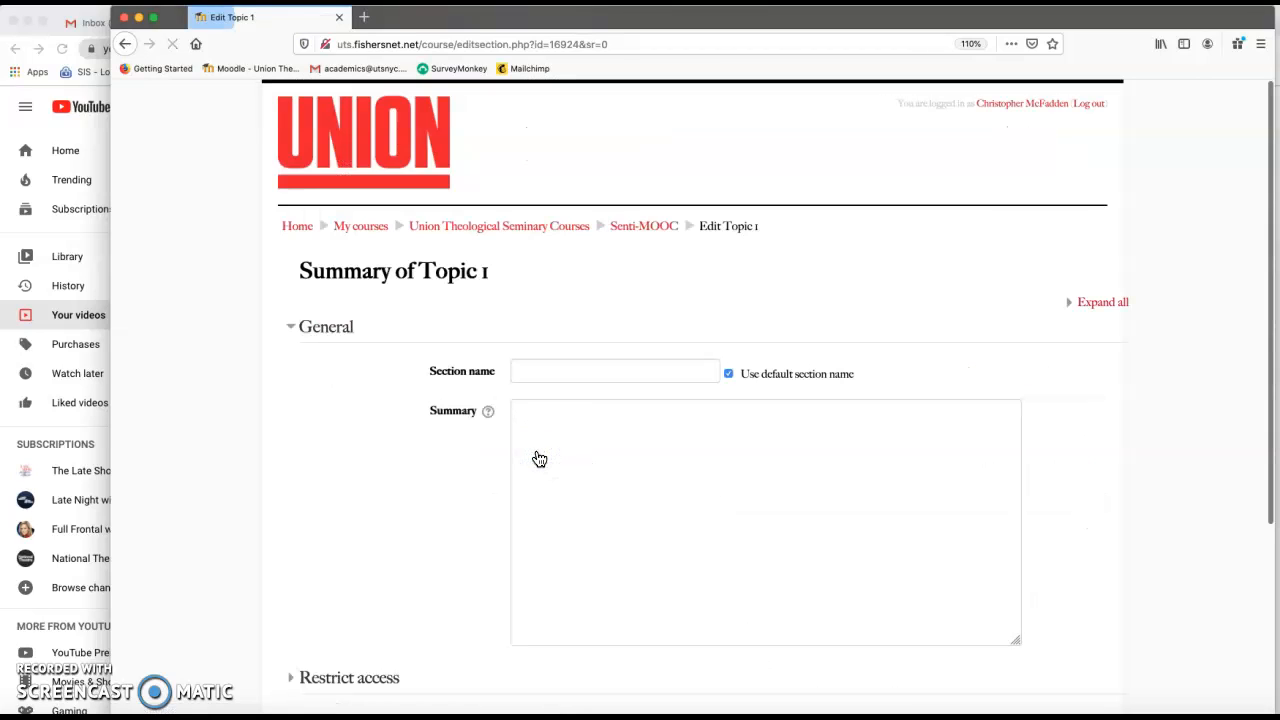
click(728, 376)
click(638, 370)
text(E)
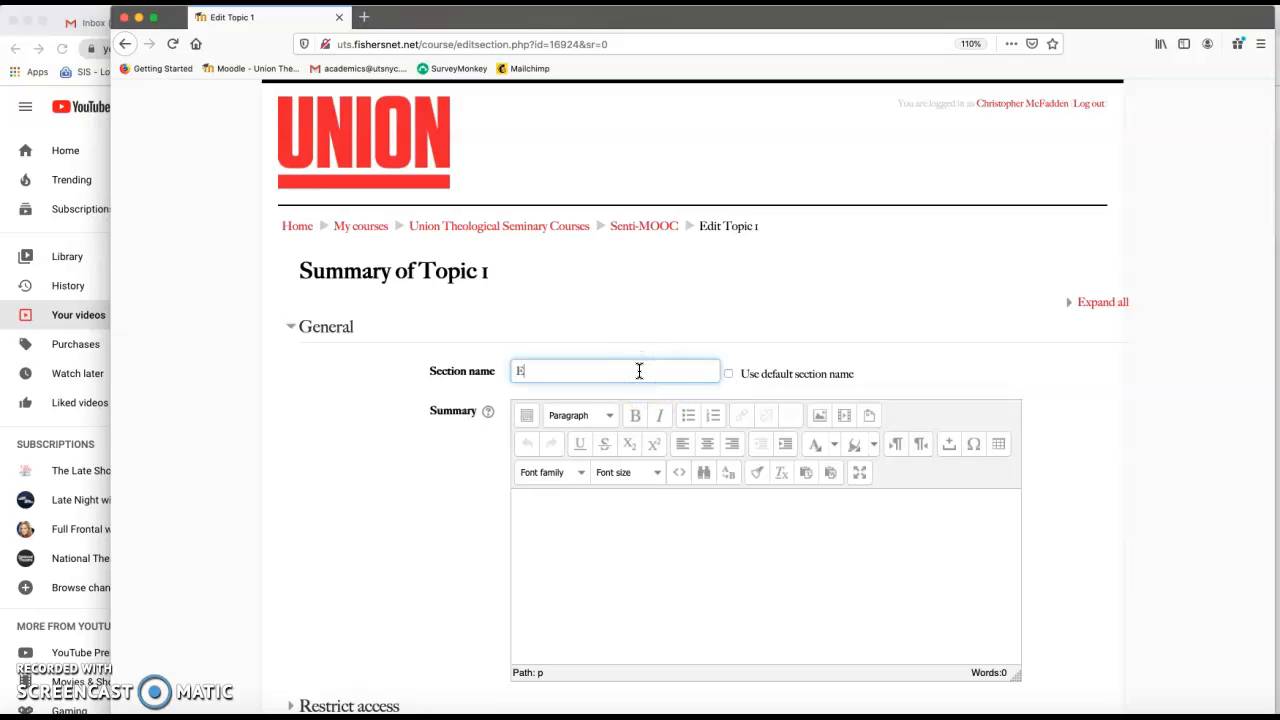
text(mbedded click-to-play)
- Collapse the summary editor's formatting tools to a single row and expand them again
click(591, 366)
click(697, 593)
click(627, 507)
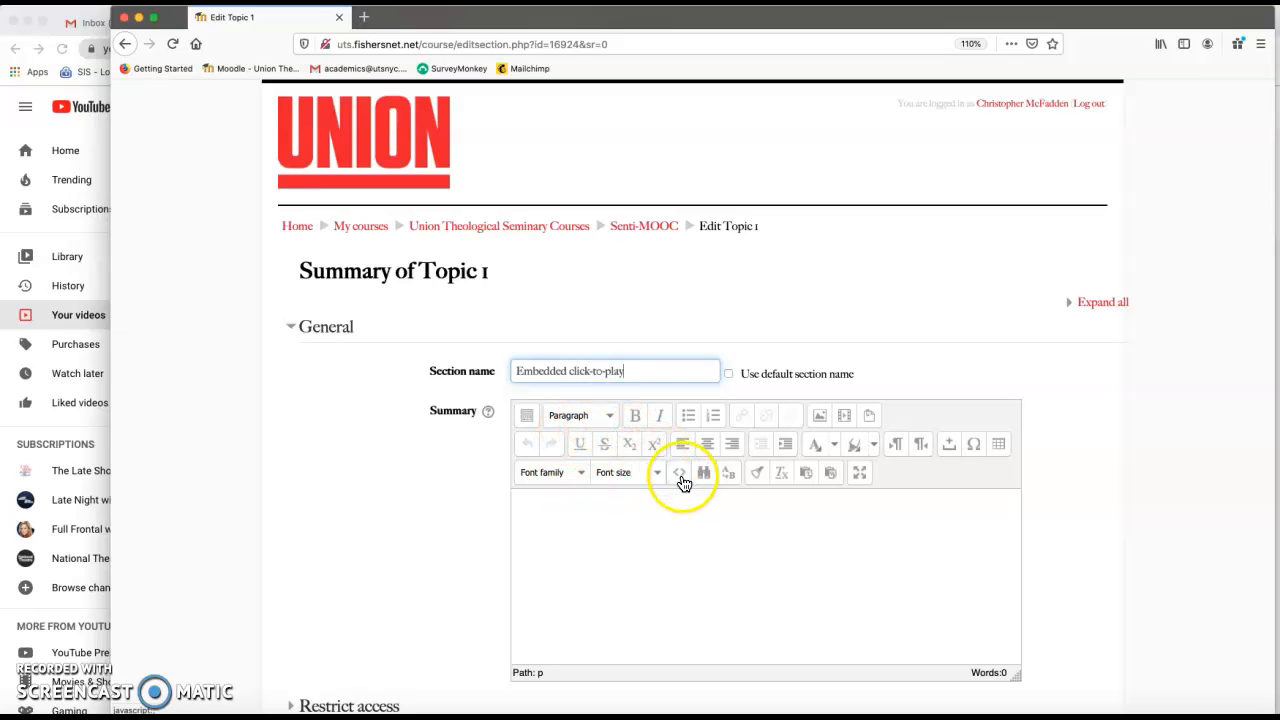
click(526, 415)
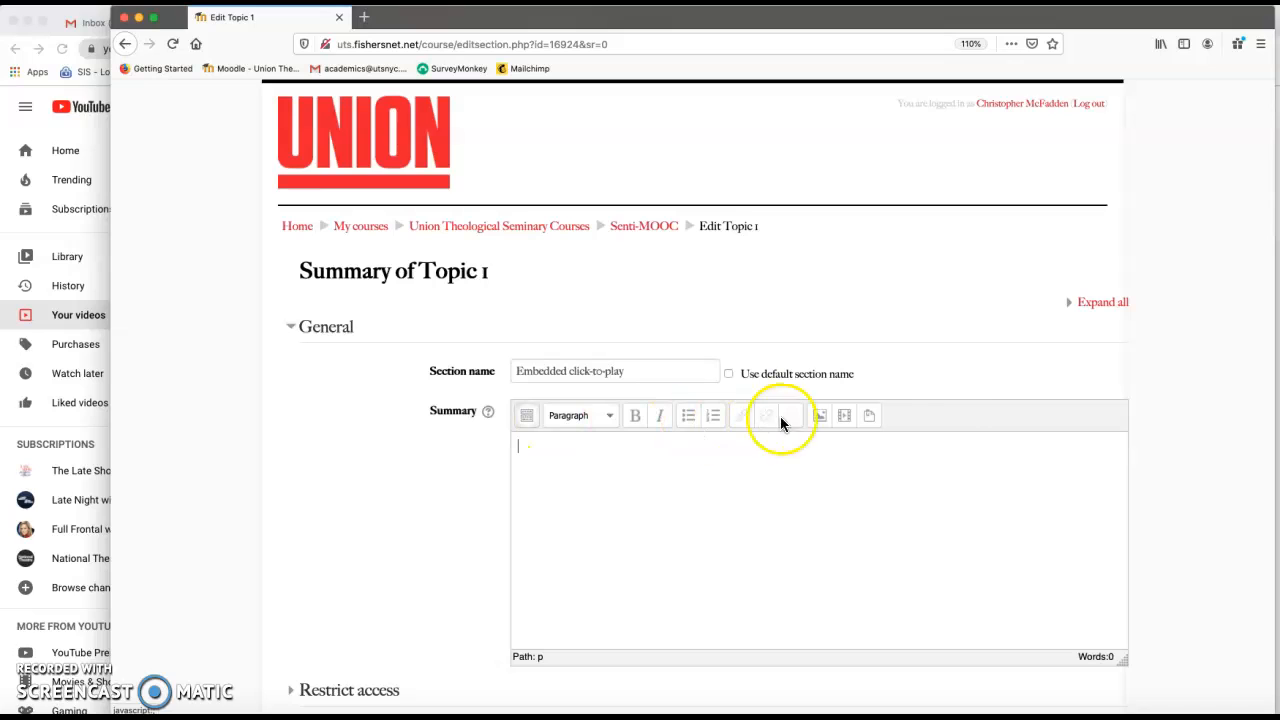
click(528, 417)
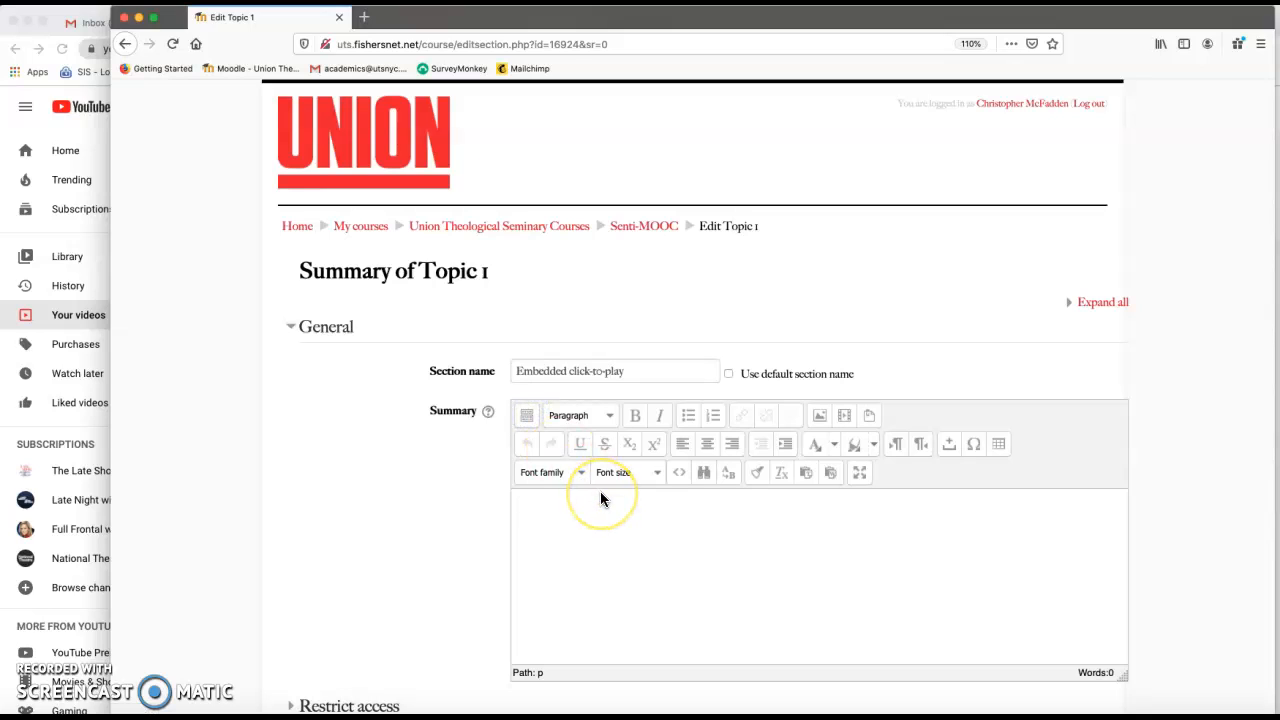
click(678, 480)
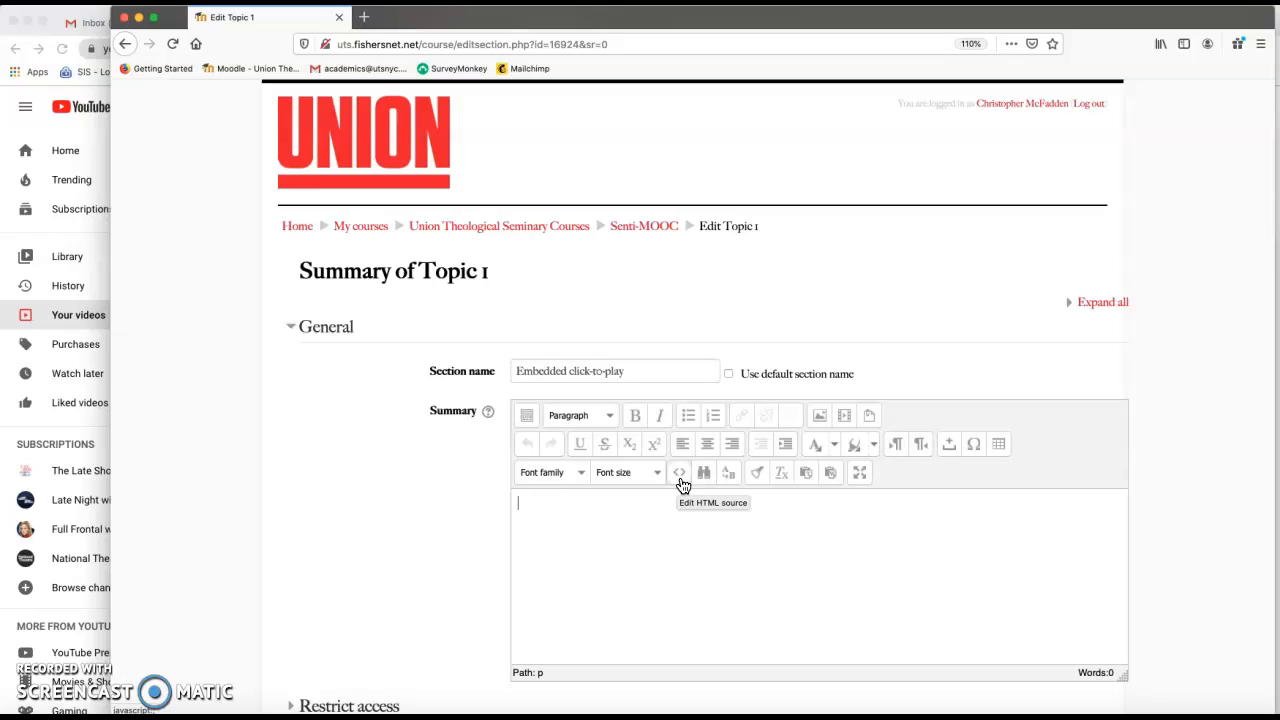
click(681, 482)
- Switch to YouTube, open the uploaded video "UTS service Jan. 25, 2018" and pause its playback
click(90, 251)
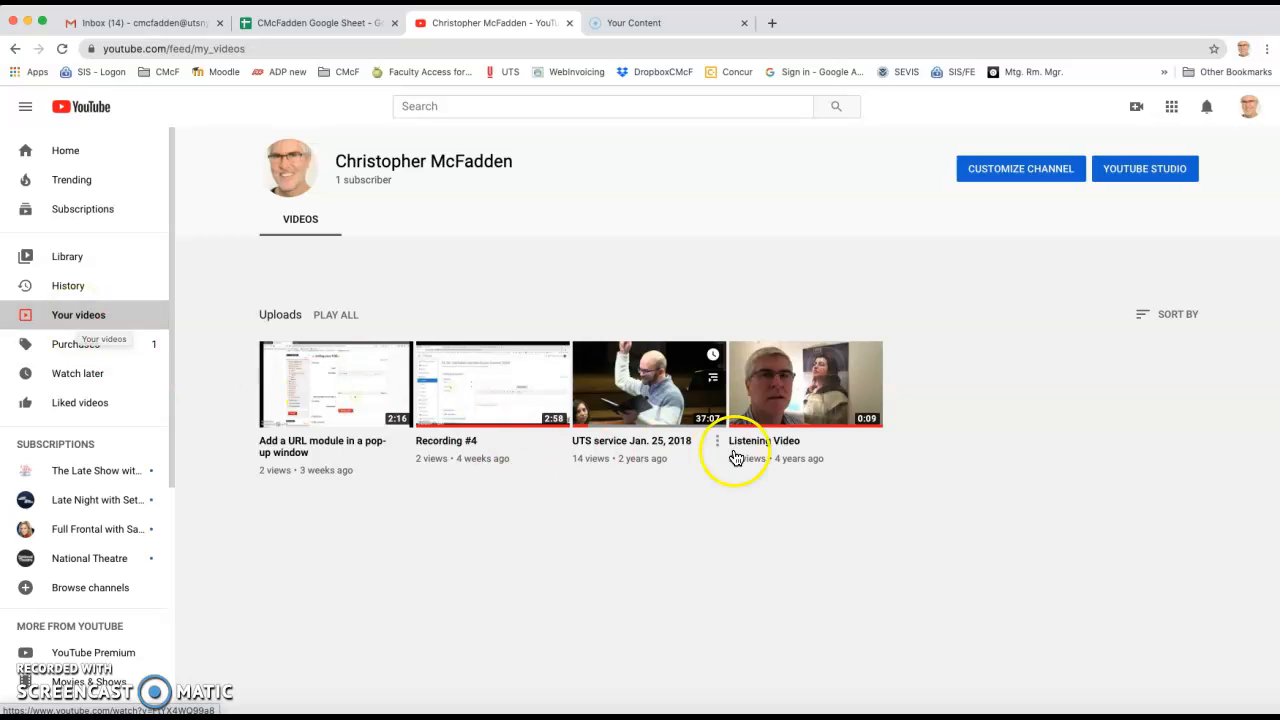
click(643, 402)
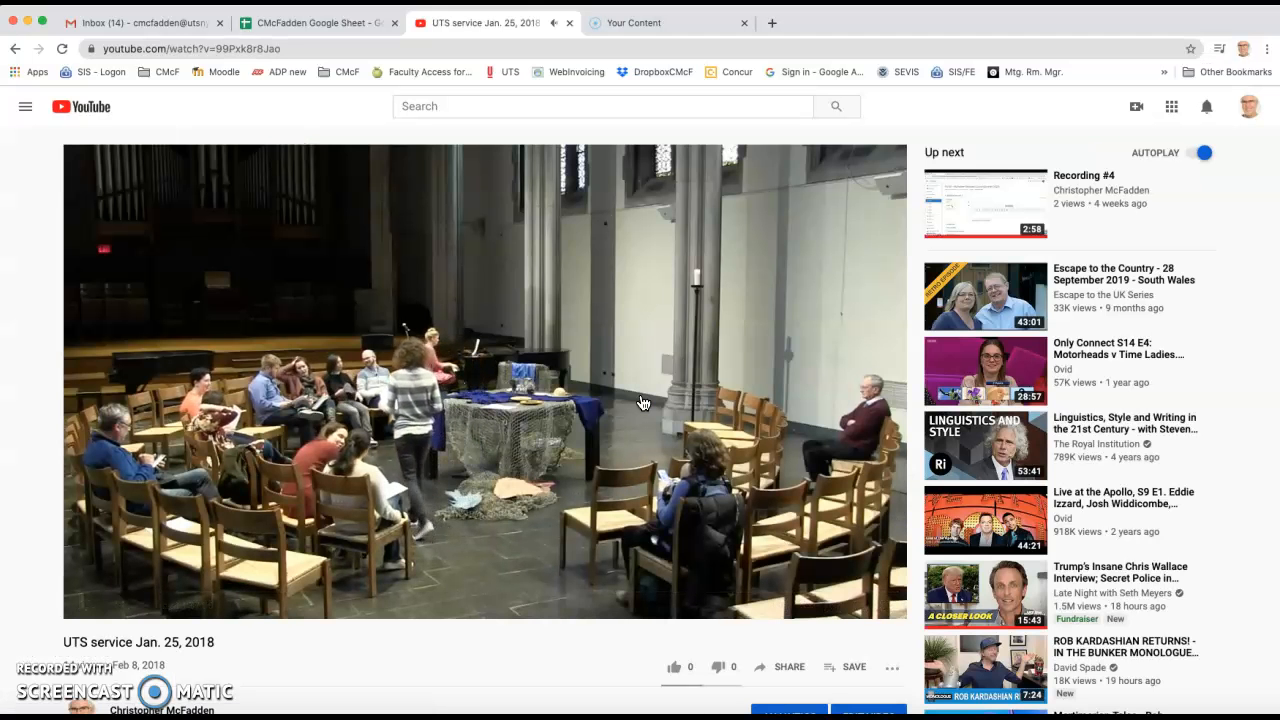
click(352, 443)
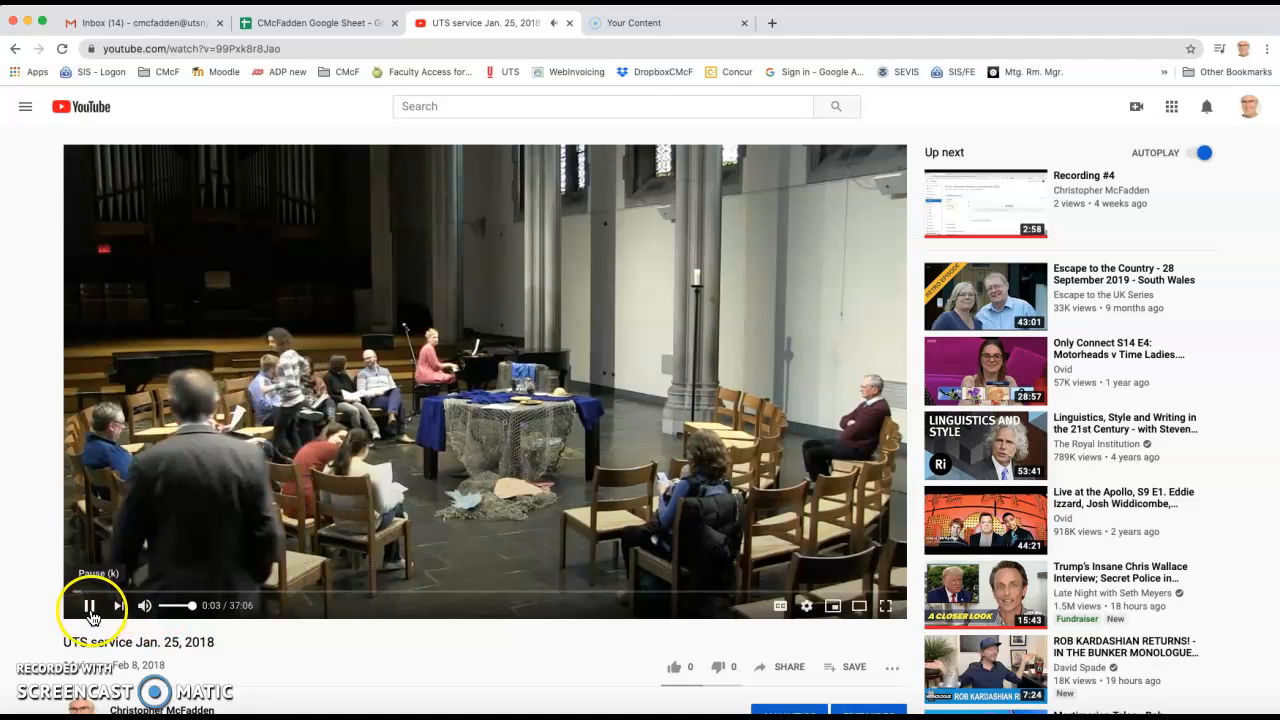
click(89, 606)
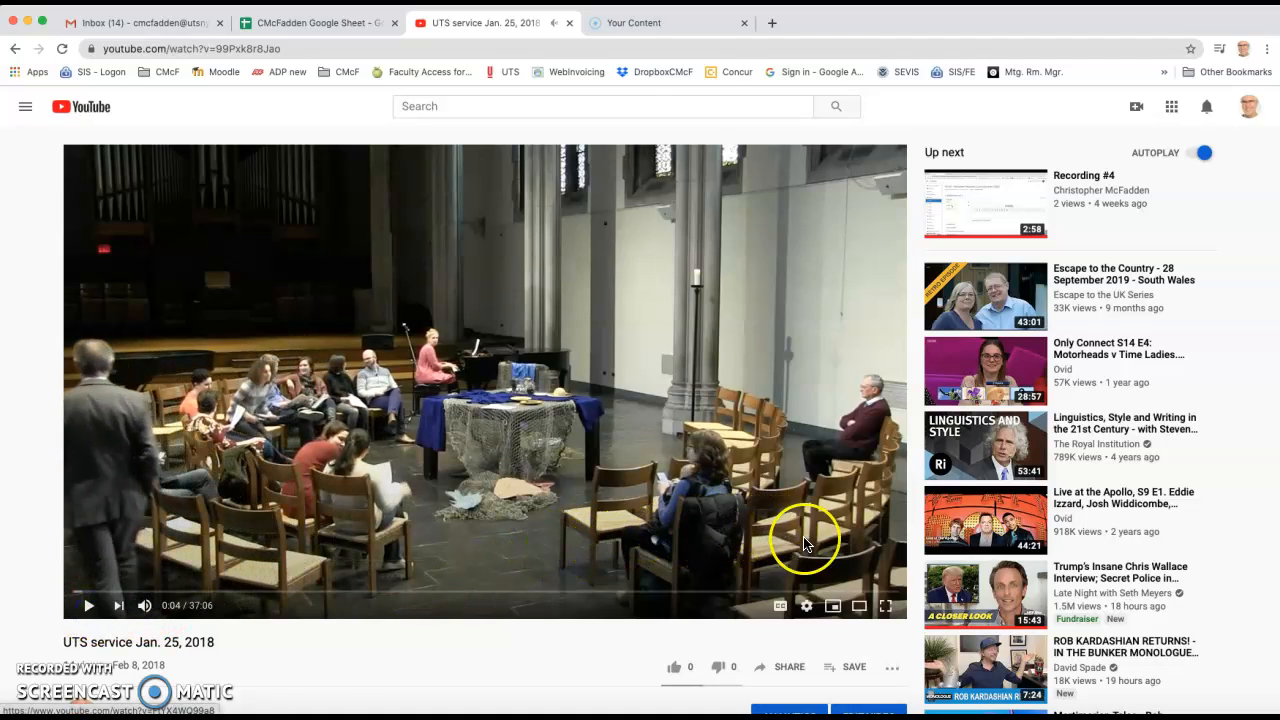
- Copy the video's iframe embed code from its sharing options
click(788, 668)
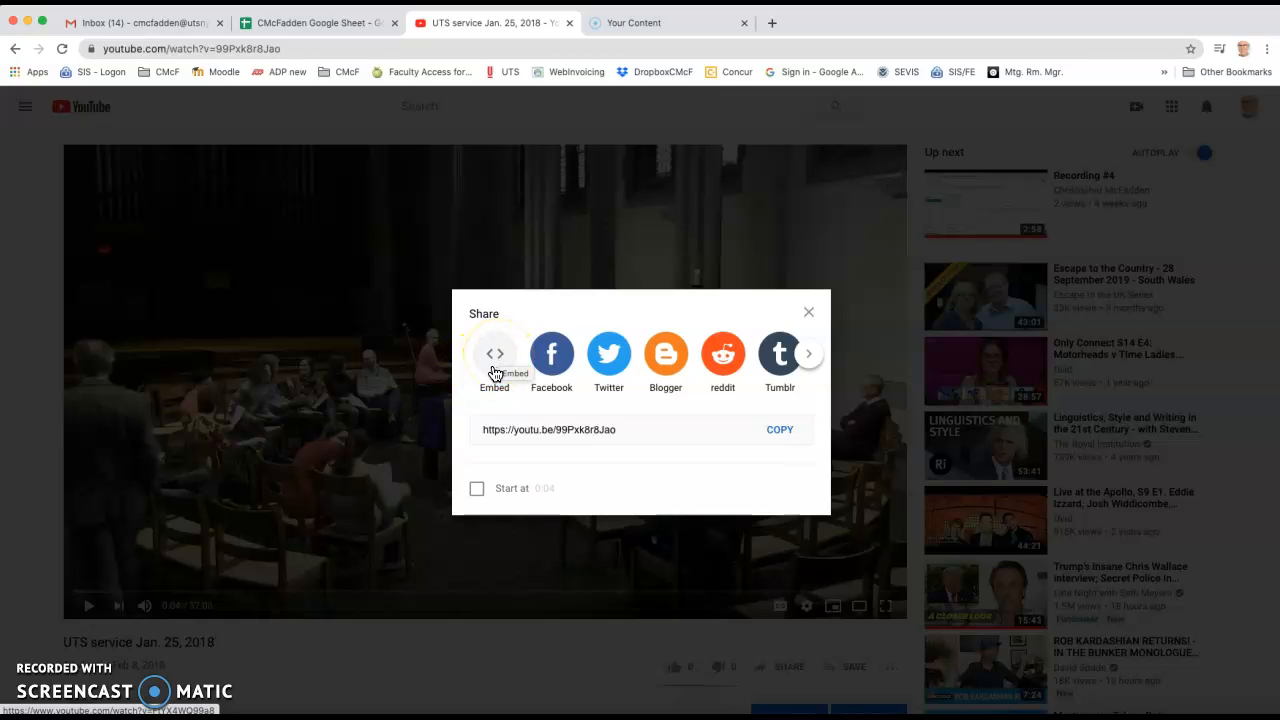
click(492, 366)
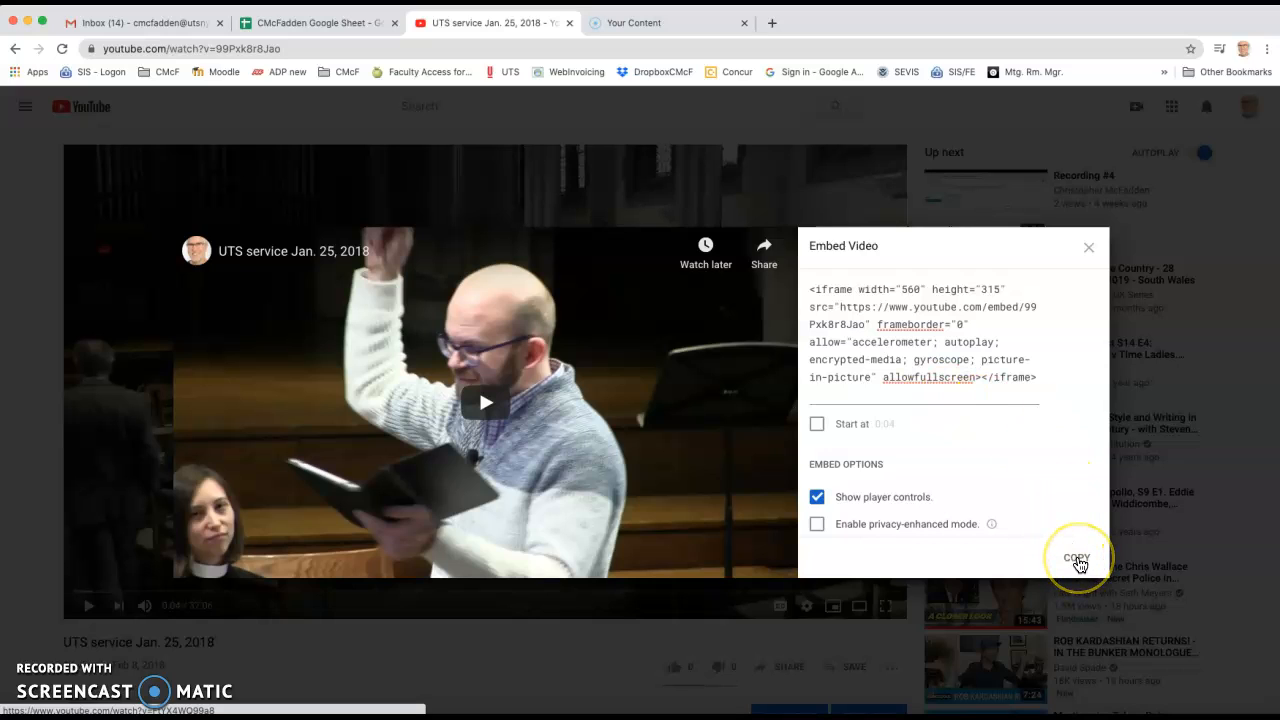
click(1077, 559)
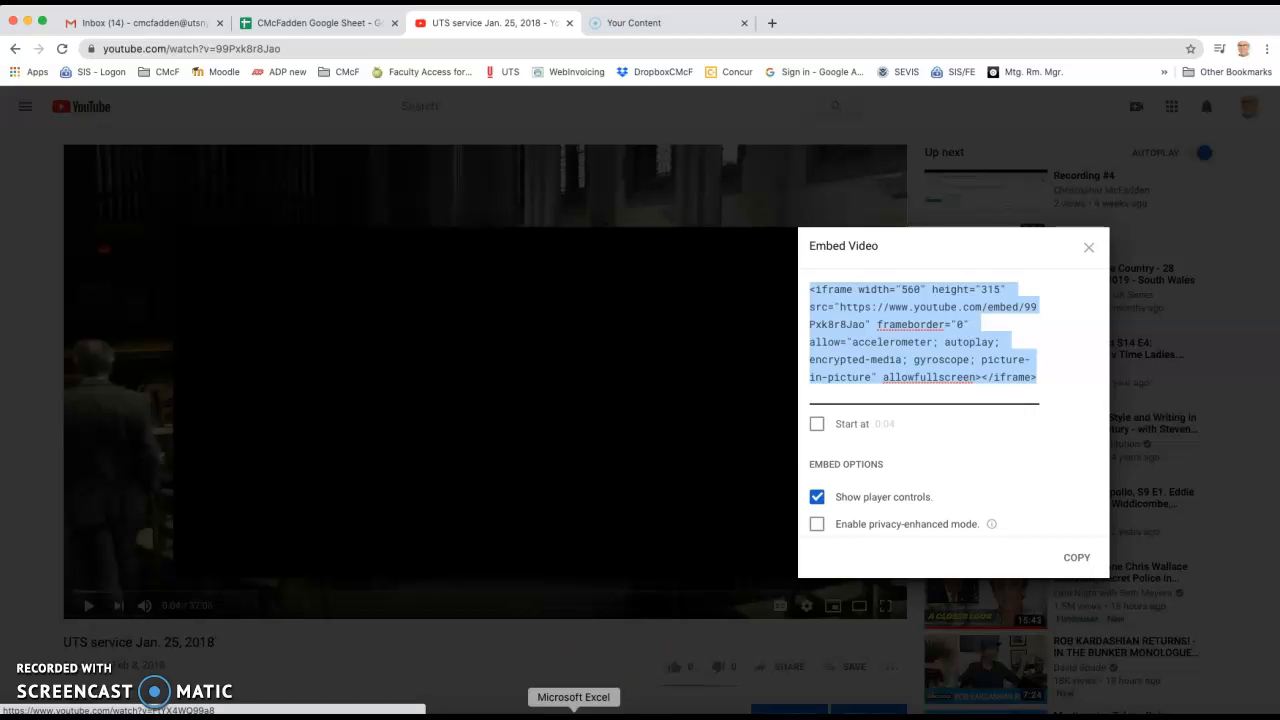
- Switch back to the Moodle section form and insert the copied iframe code into the summary's HTML source
click(524, 714)
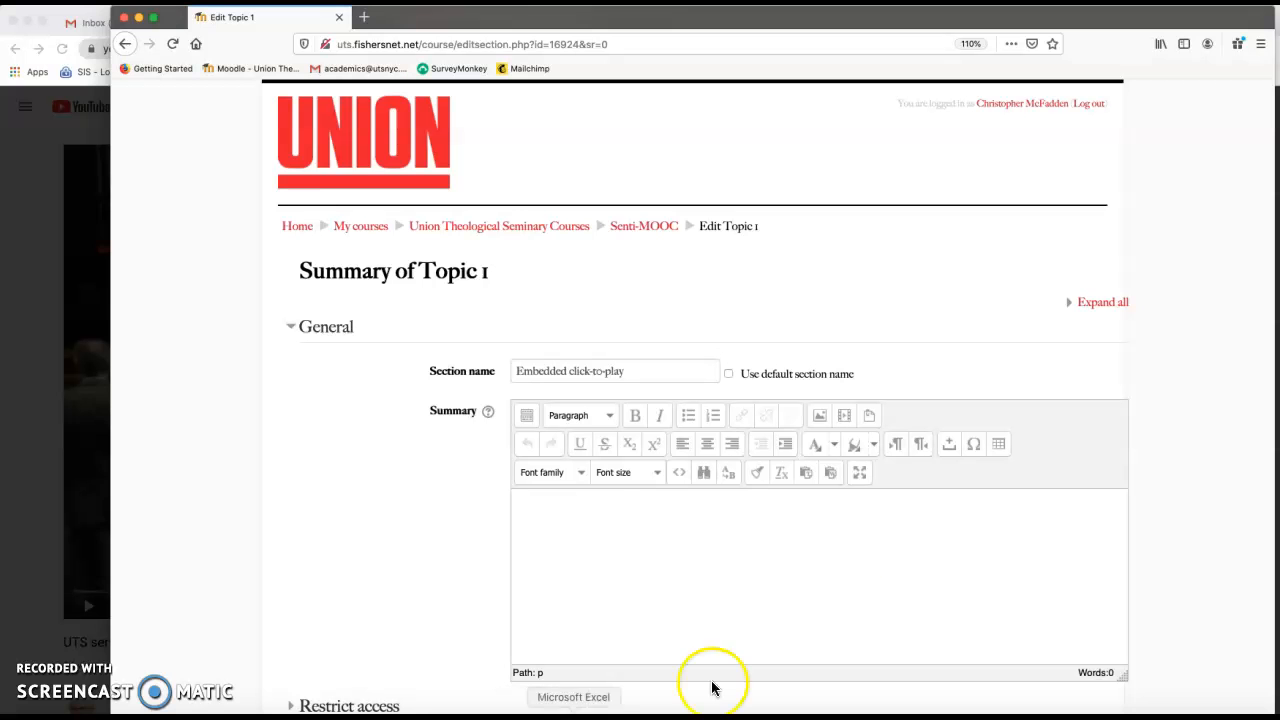
click(678, 476)
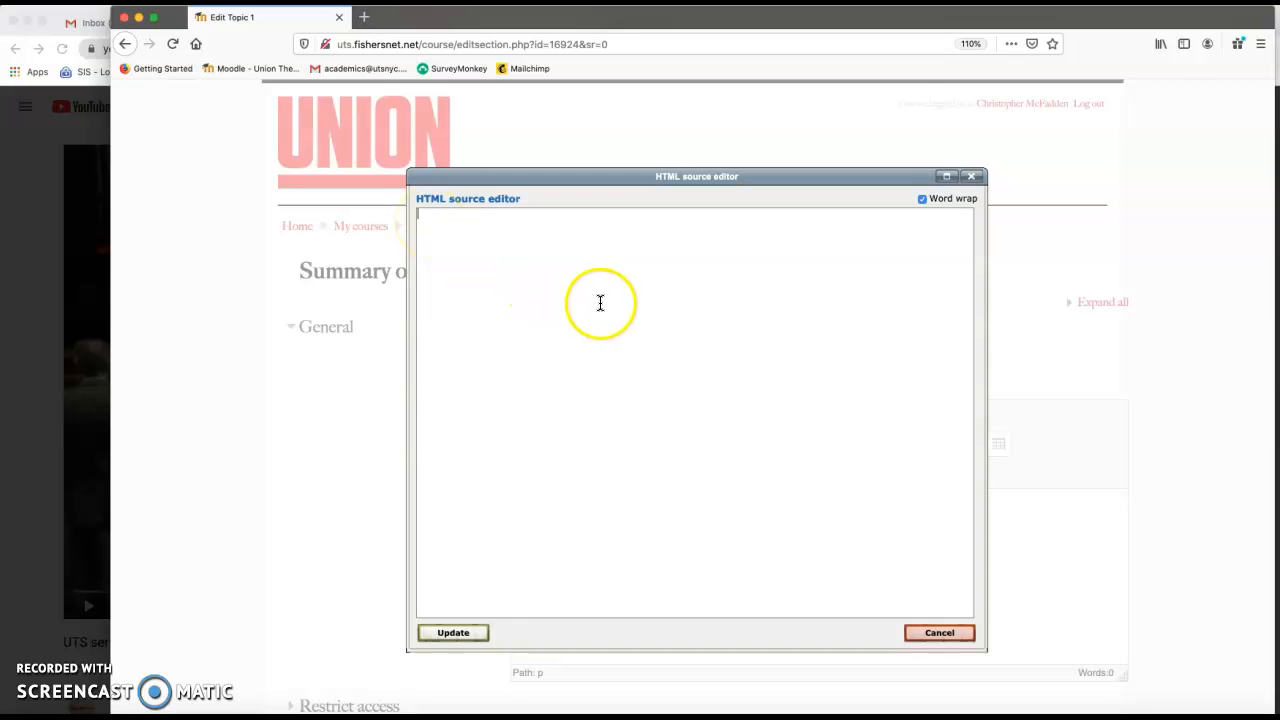
key(super+v)
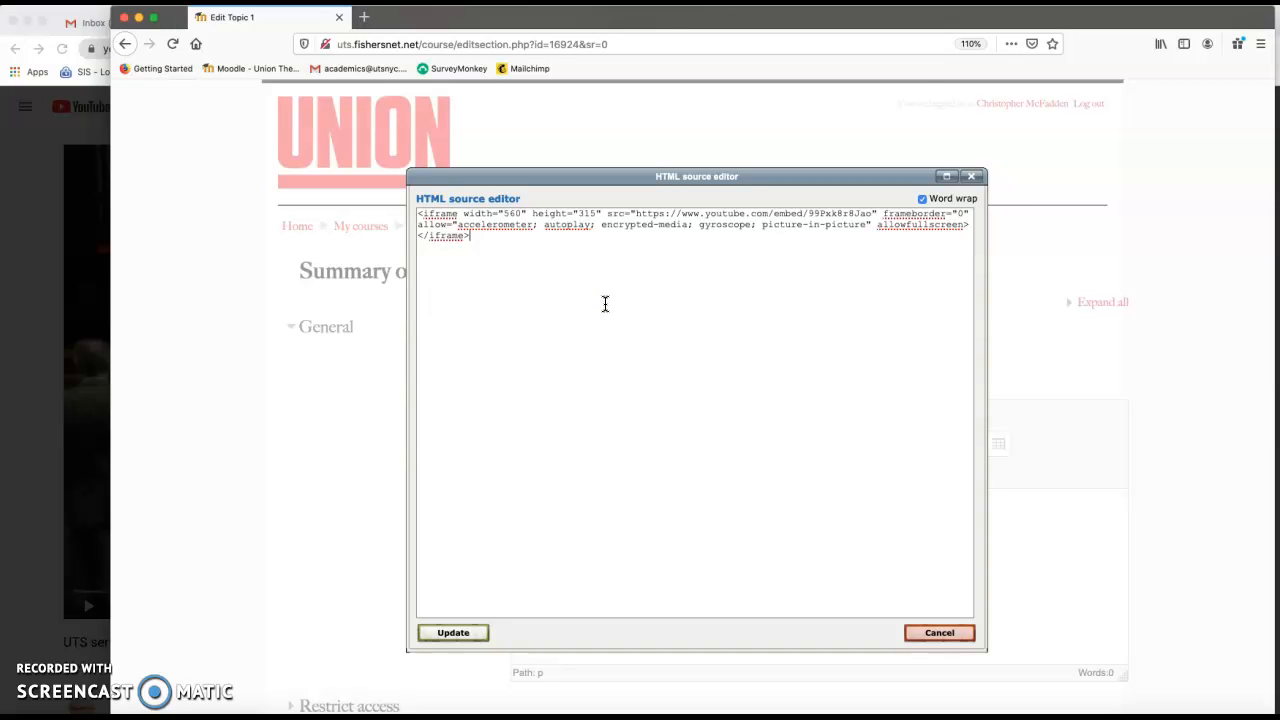
click(462, 634)
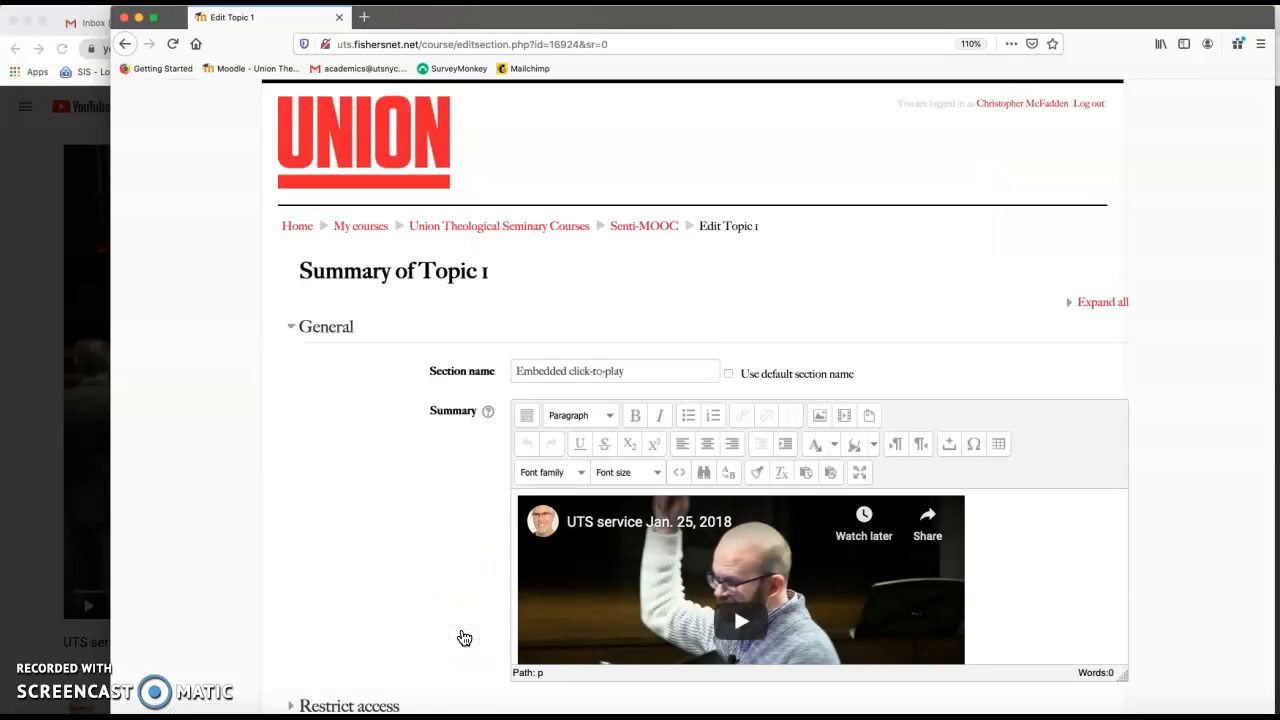
- Save the section changes and turn off editing for the course page
scroll(464, 637, down, 5)
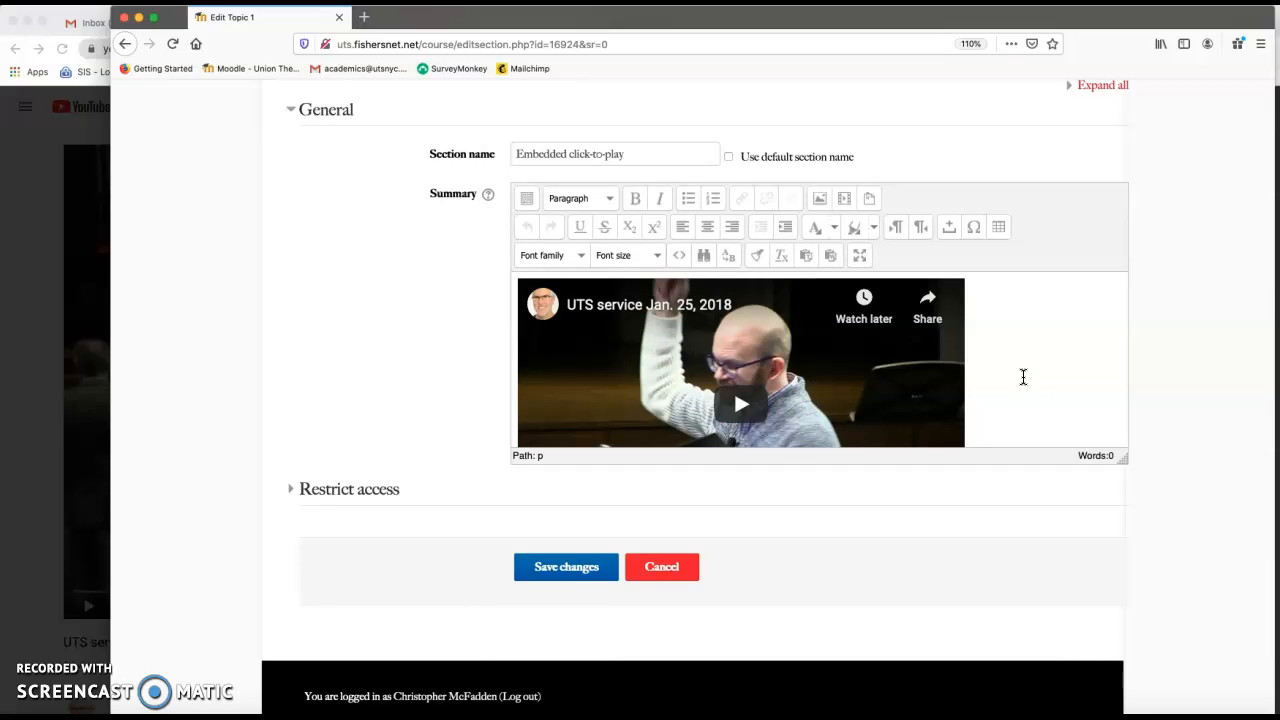
click(566, 567)
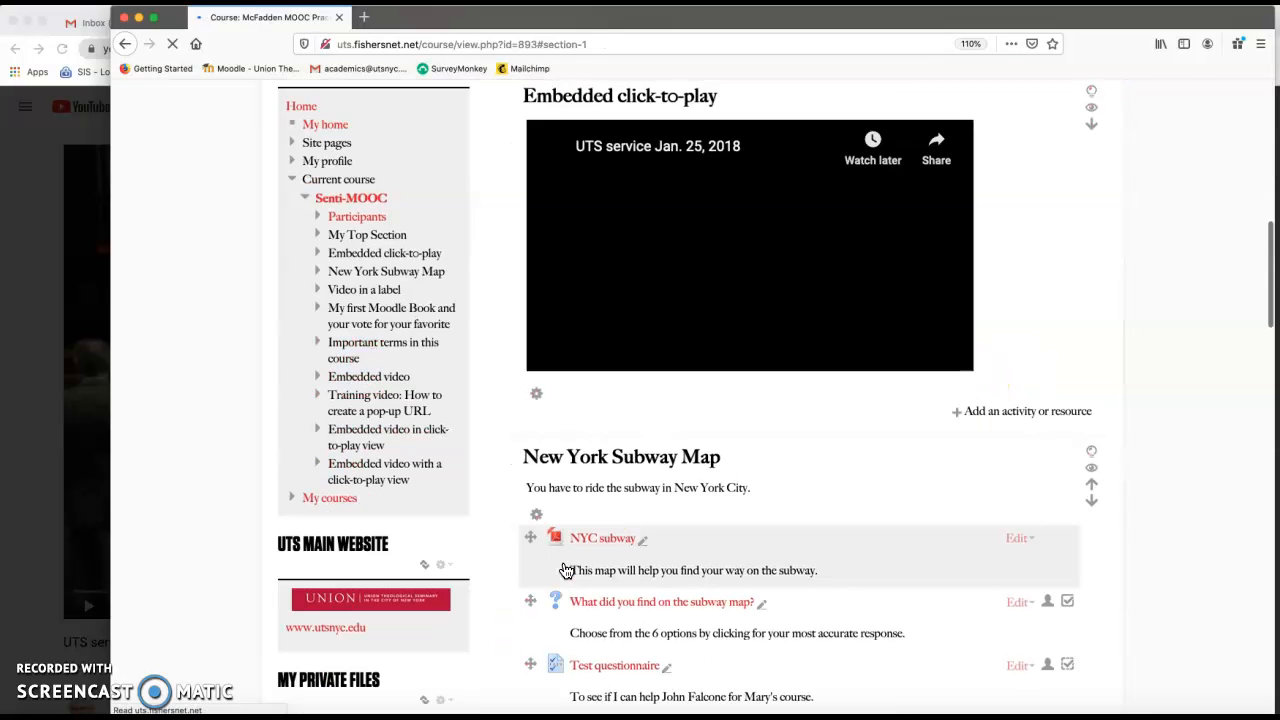
scroll(872, 466, up, 10)
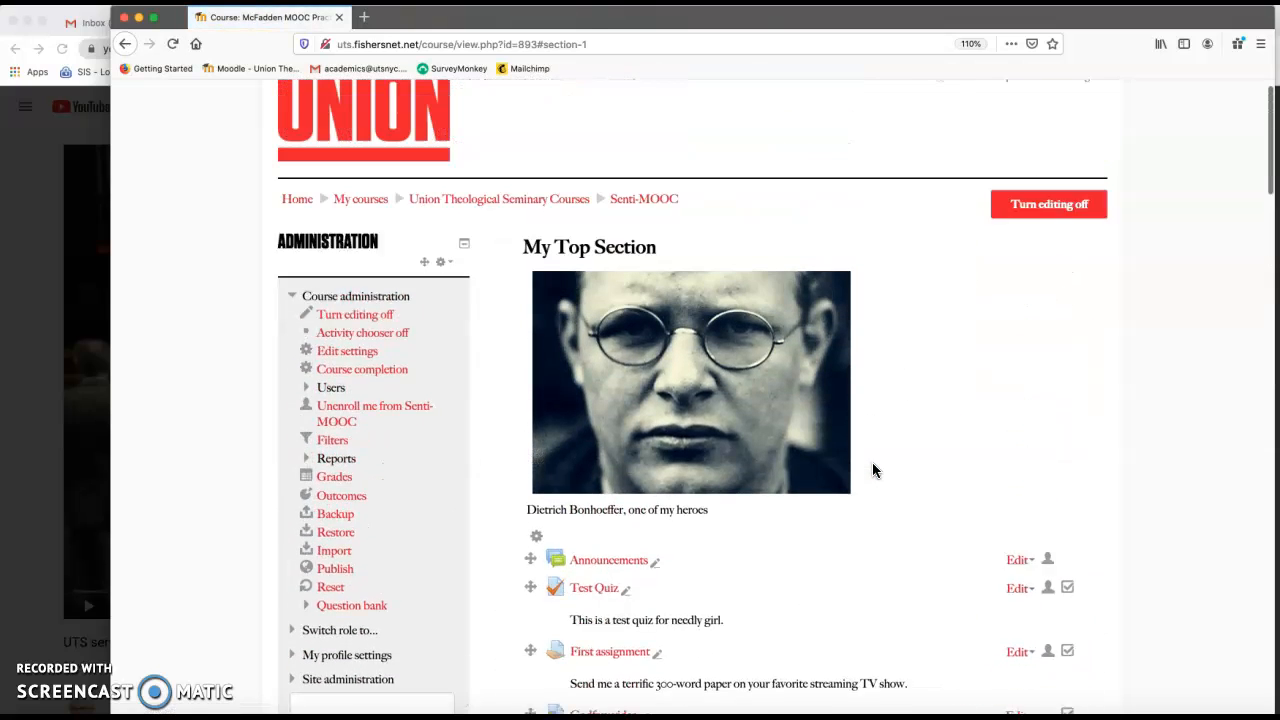
click(1049, 232)
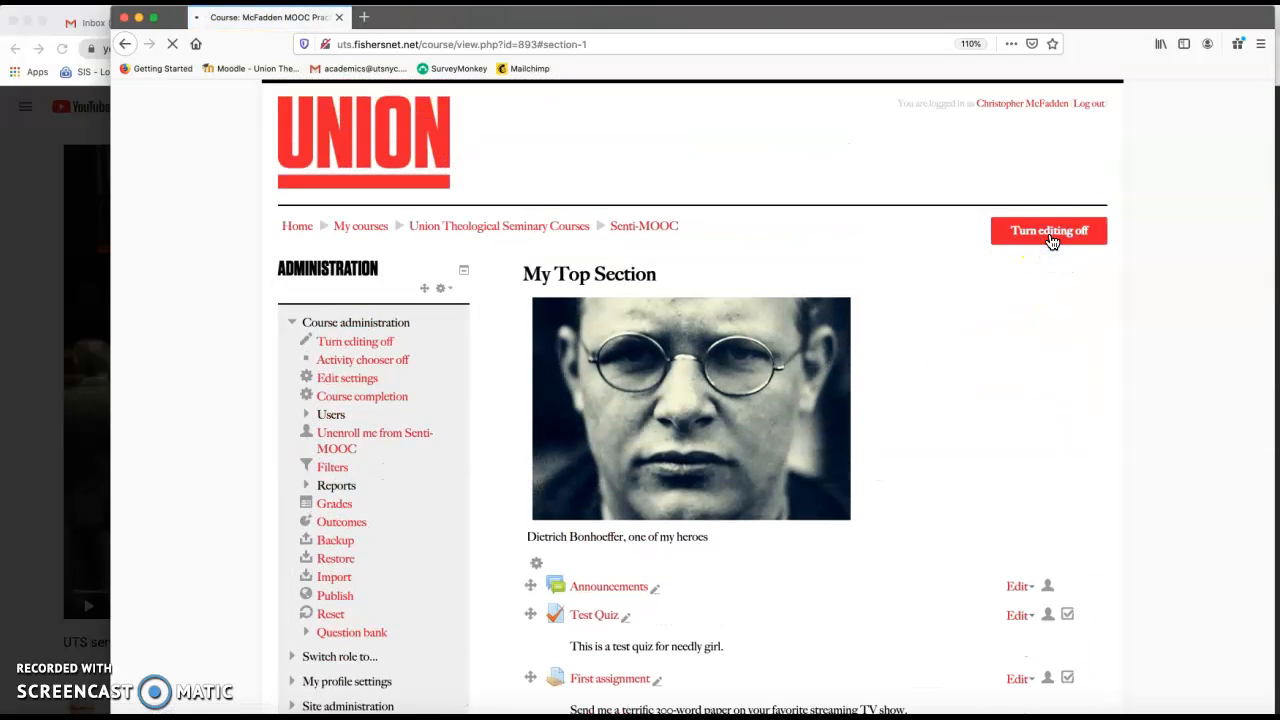
- Test playback of the embedded video under "Embedded click-to-play", including full-screen view, and pause it
scroll(994, 268, down, 5)
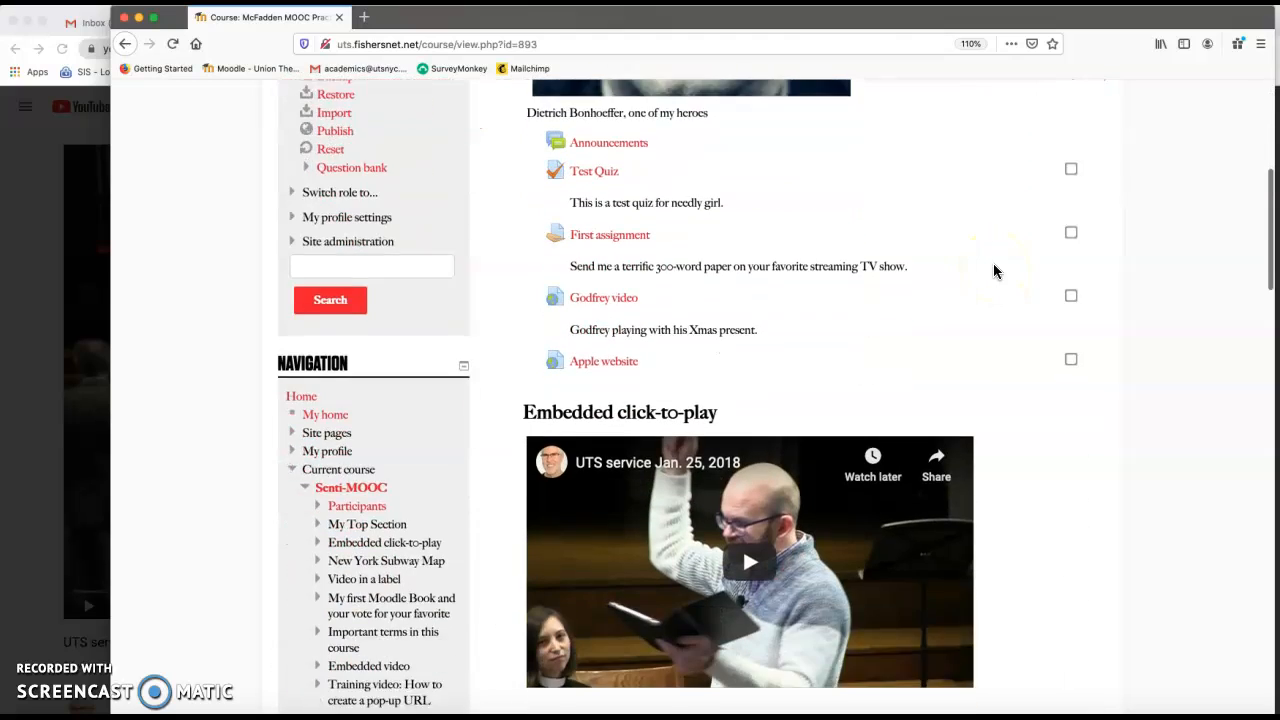
scroll(994, 270, down, 2)
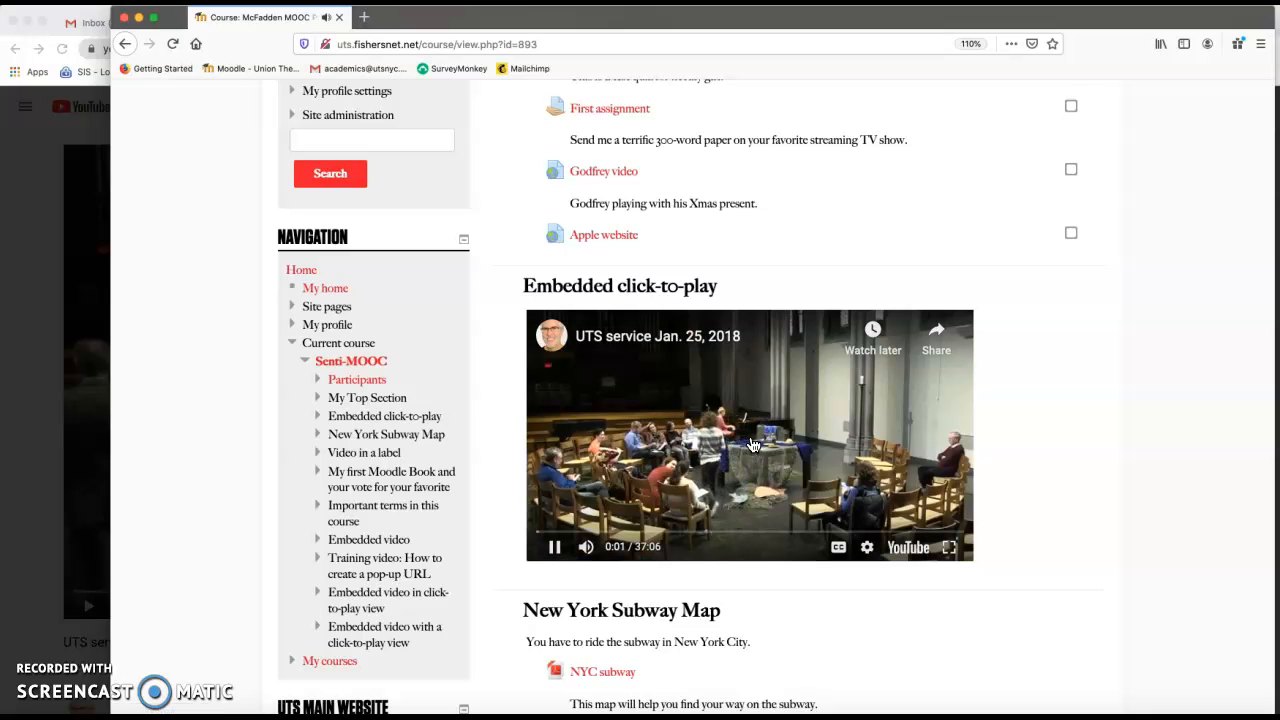
click(950, 548)
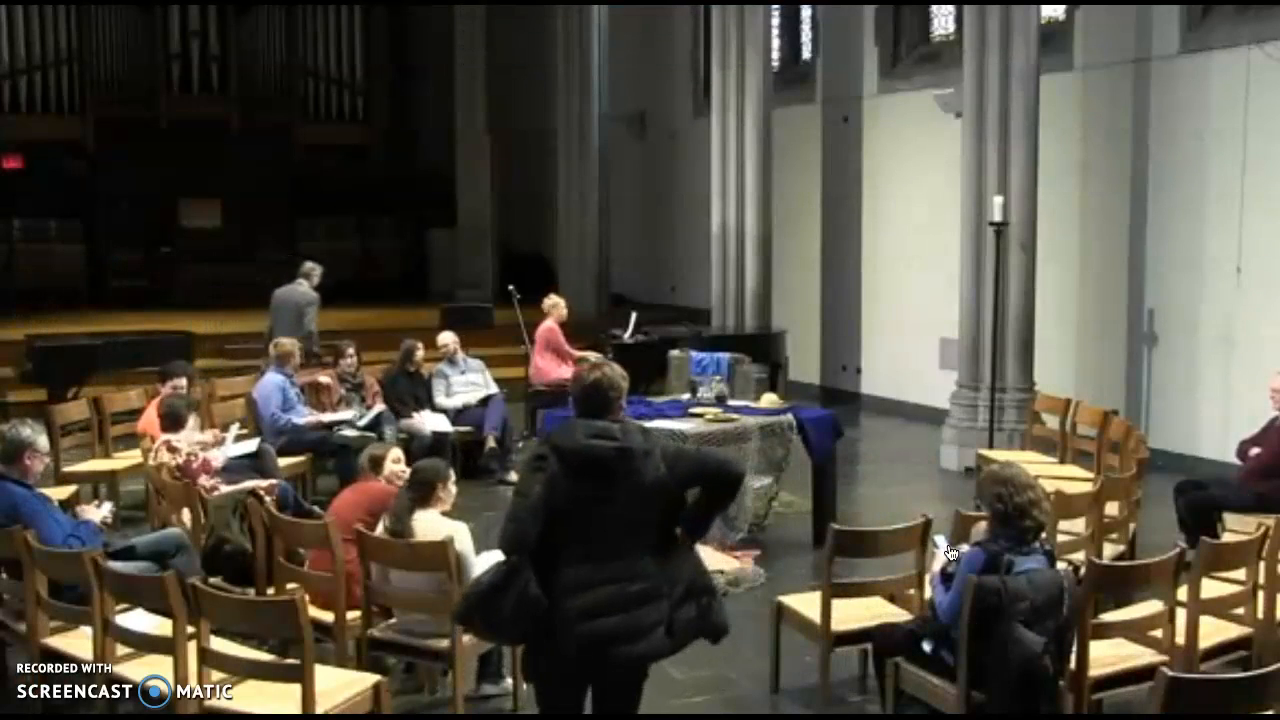
key(Escape)
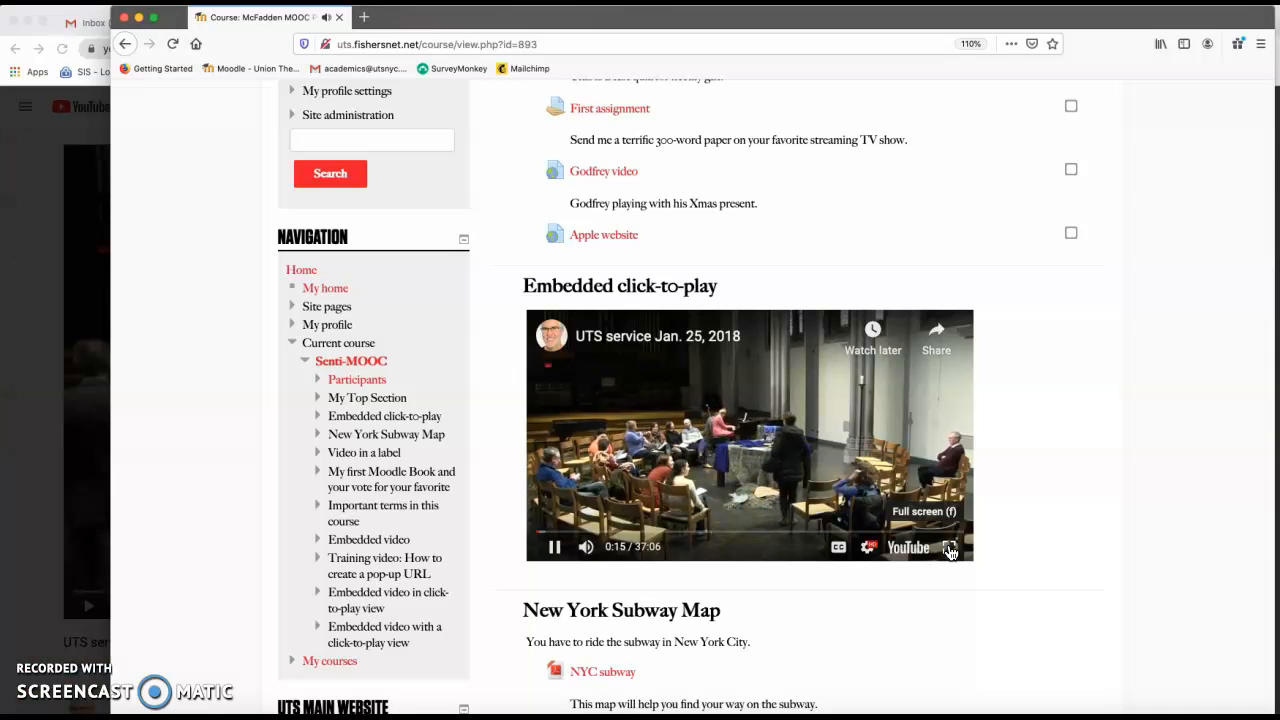
click(555, 553)
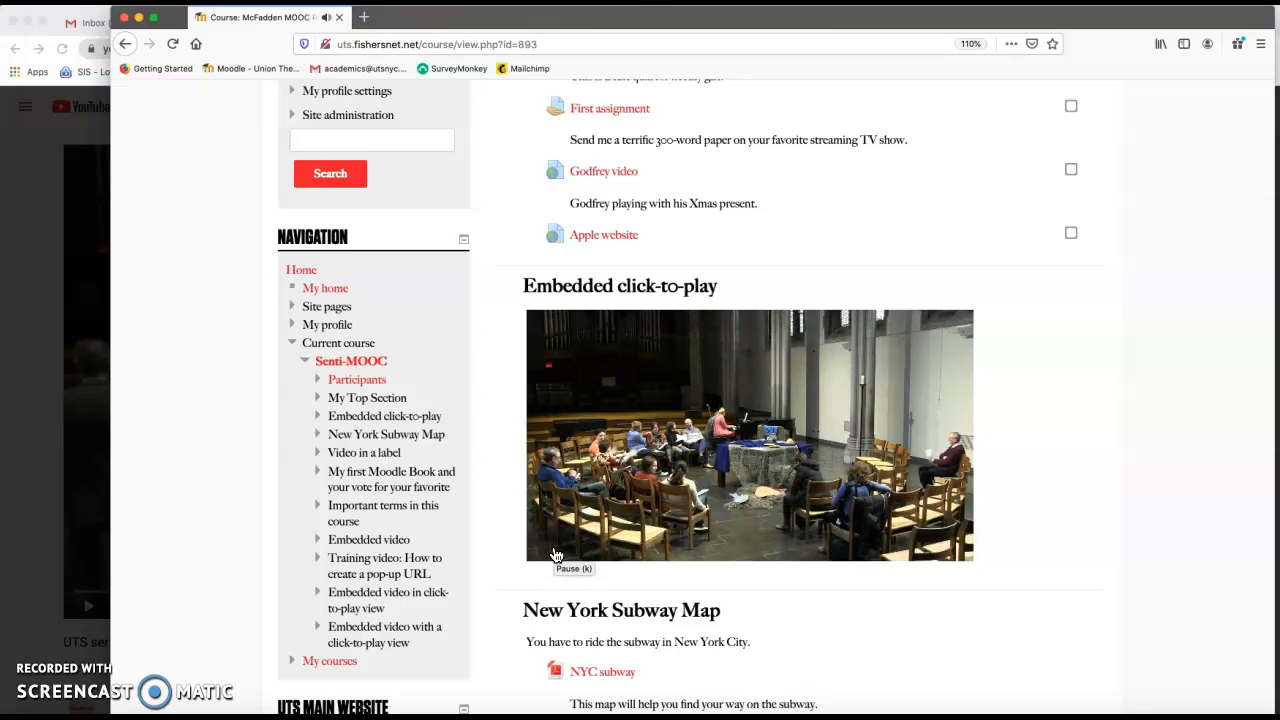
click(555, 553)
click(1123, 497)
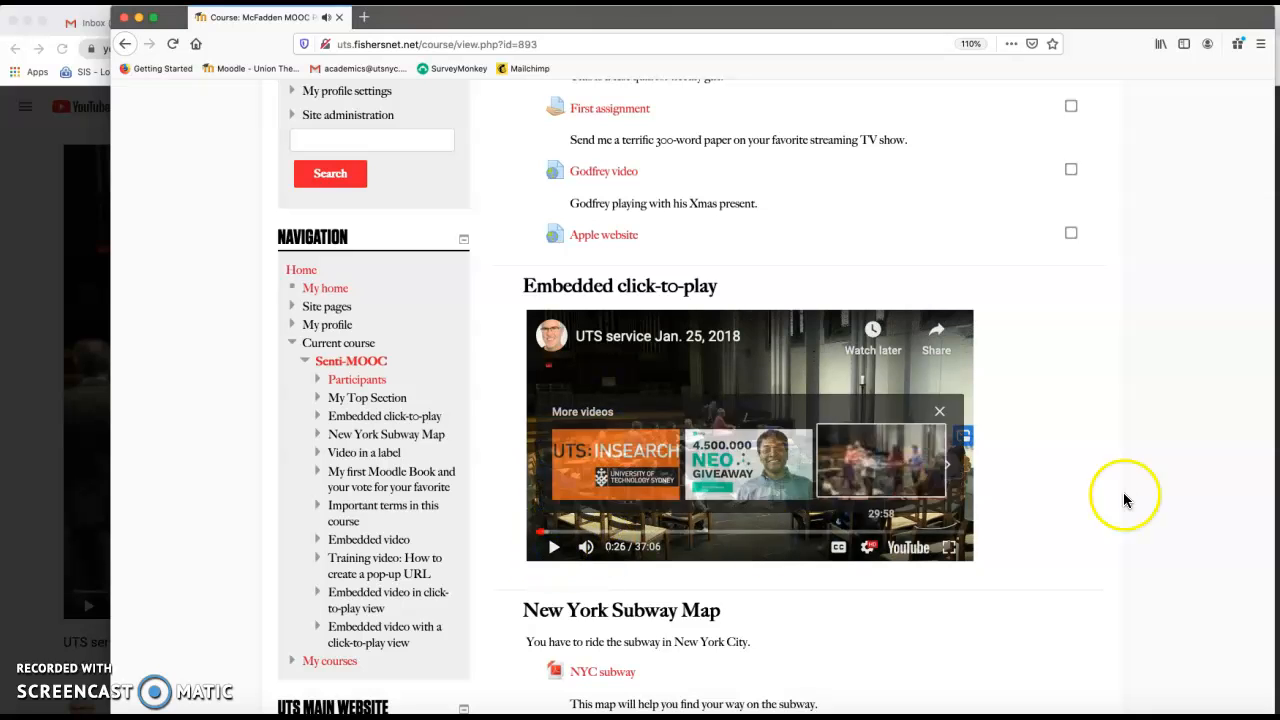
- Turn course editing back on and open the settings of the "Embedded click-to-play" section
scroll(1066, 377, up, 5)
click(1045, 244)
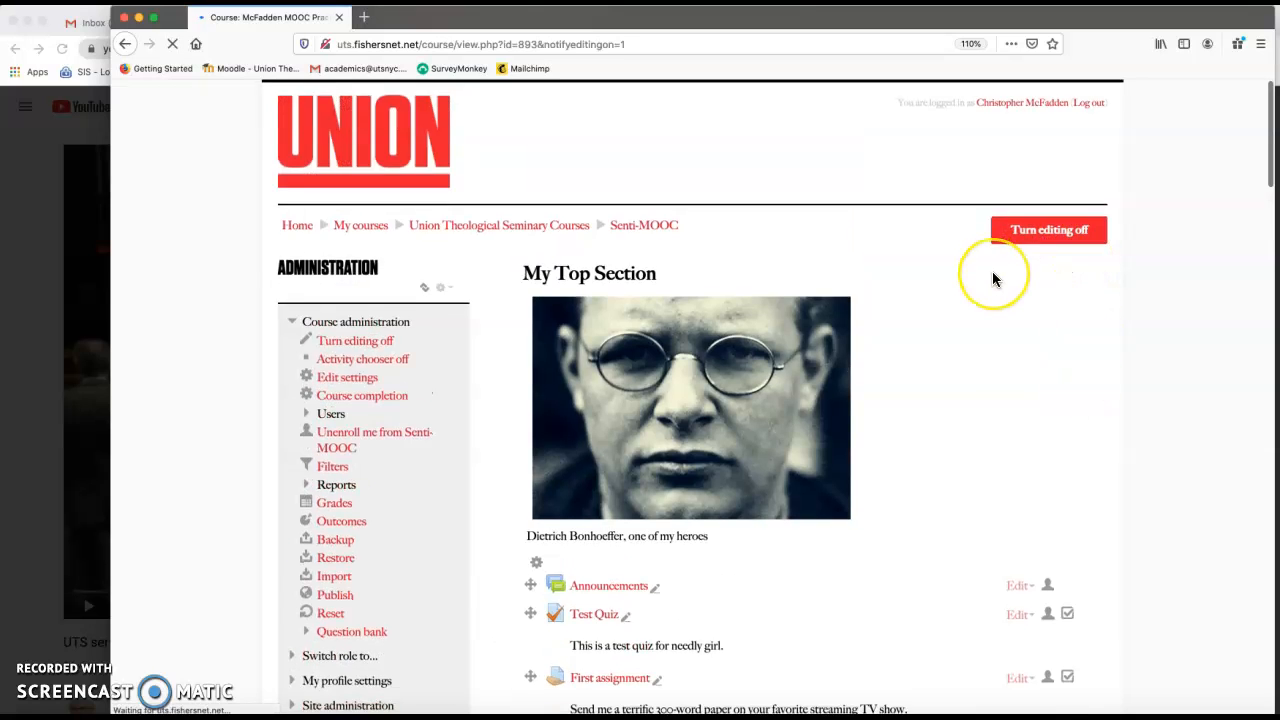
scroll(993, 279, down, 6)
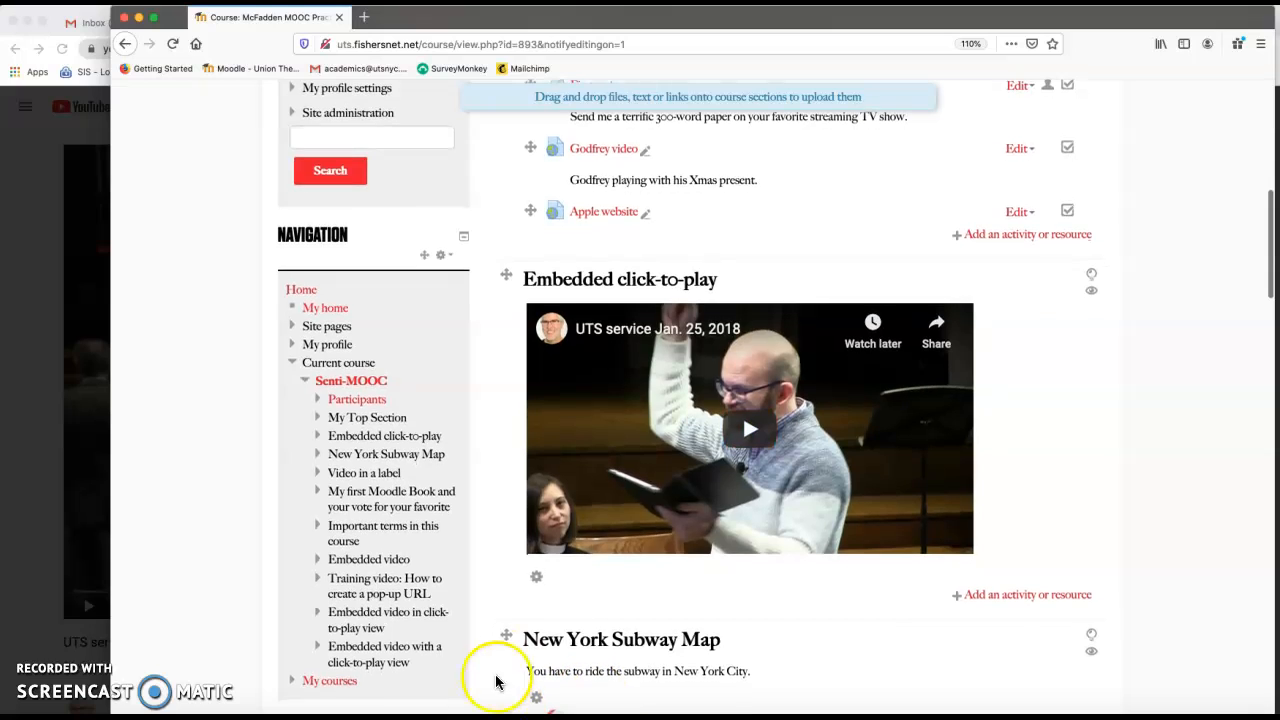
click(537, 578)
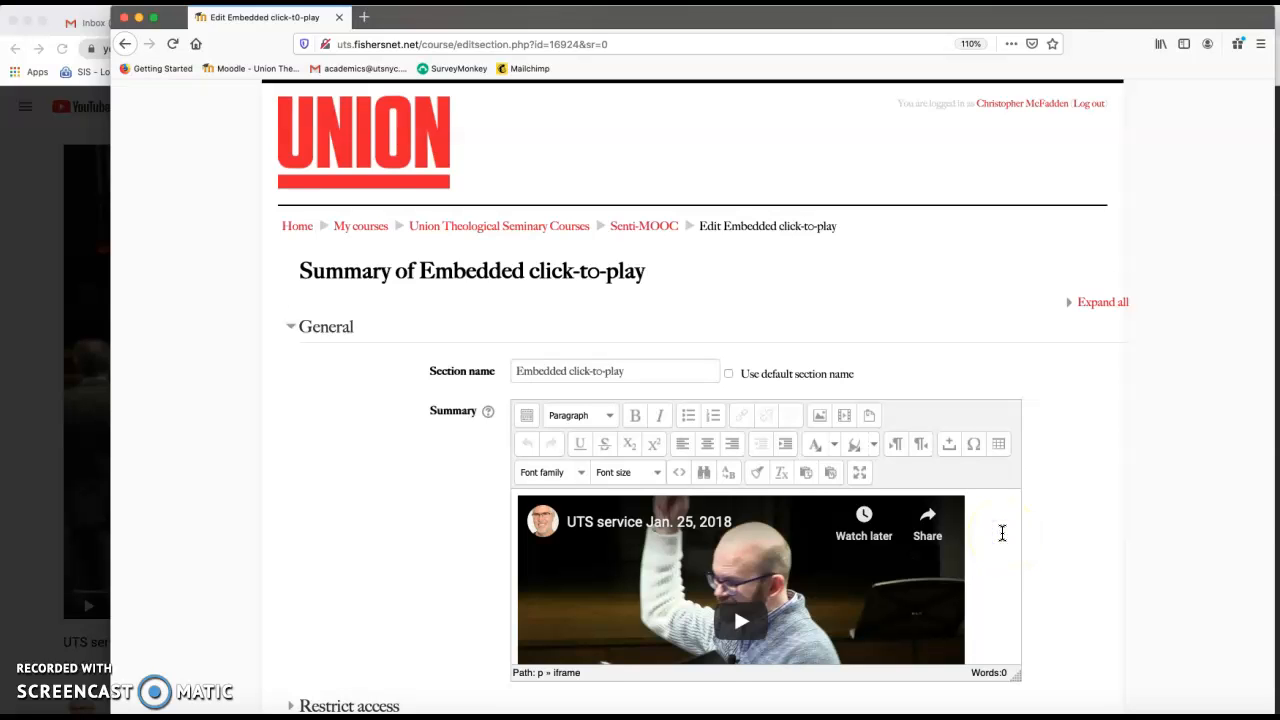
- Insert a line above the embedded video in the section summary and enter the text "This is a great video."
scroll(1002, 533, down, 1)
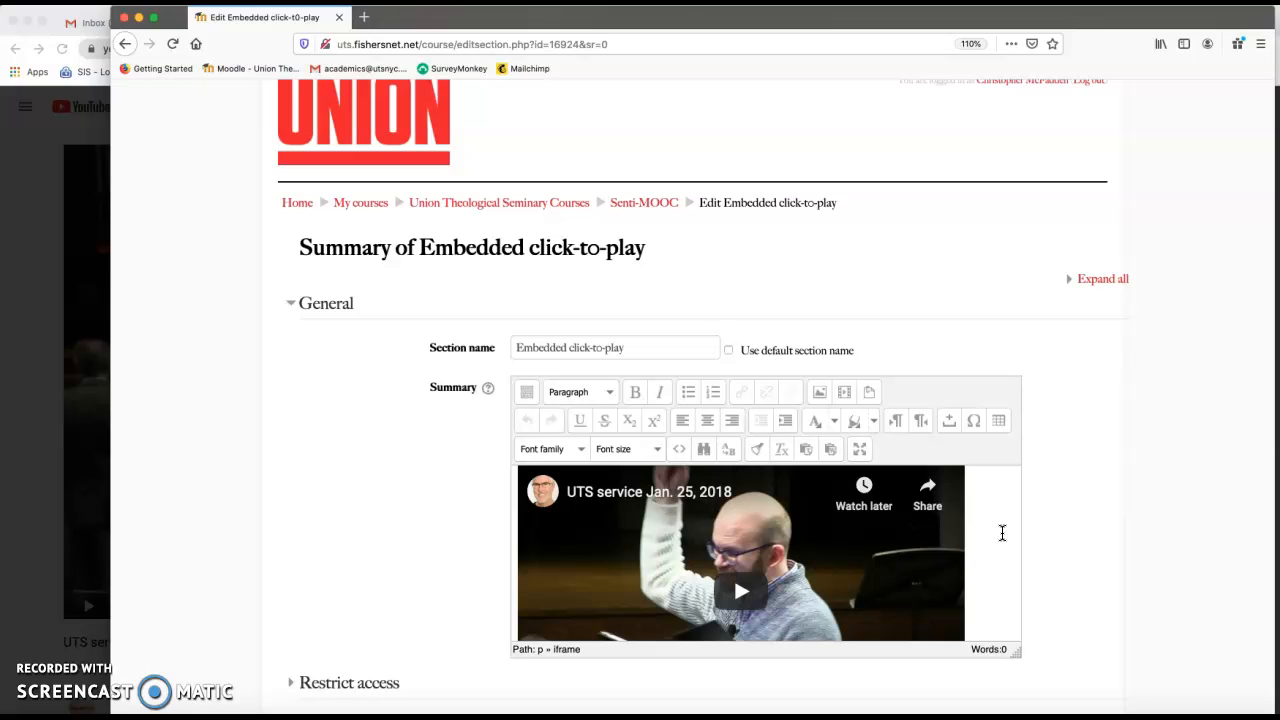
key(Return)
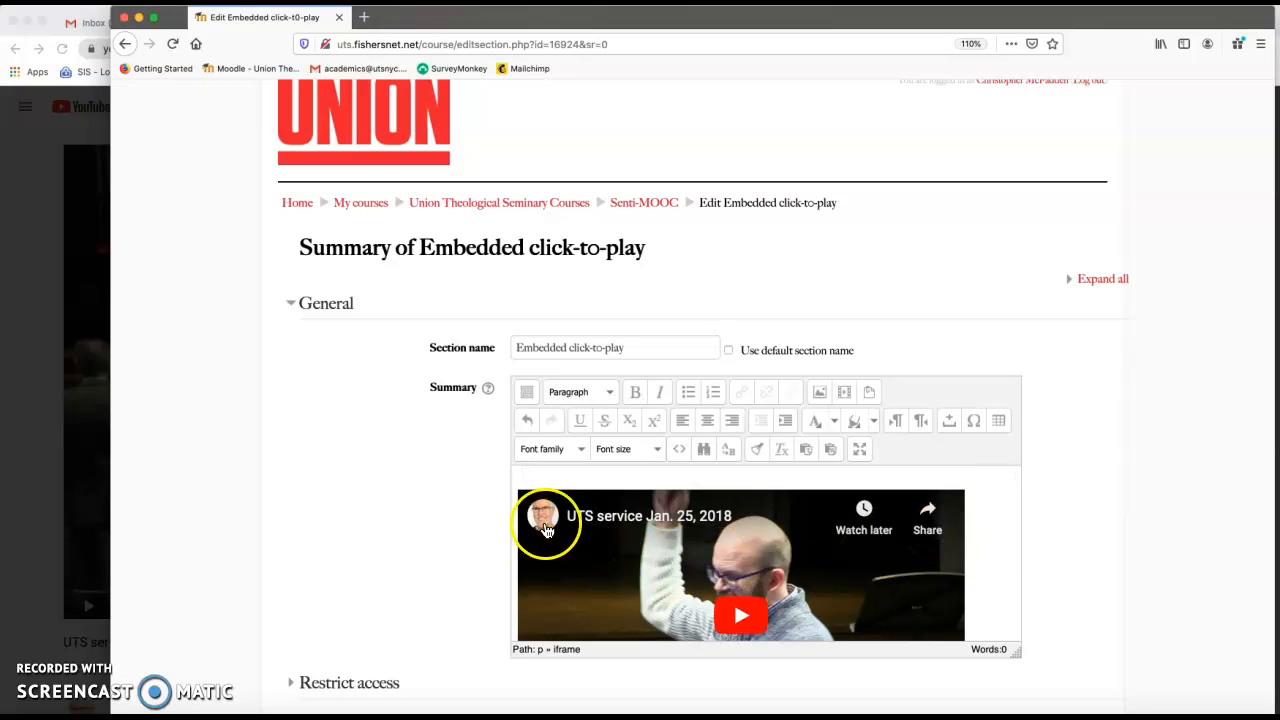
click(563, 477)
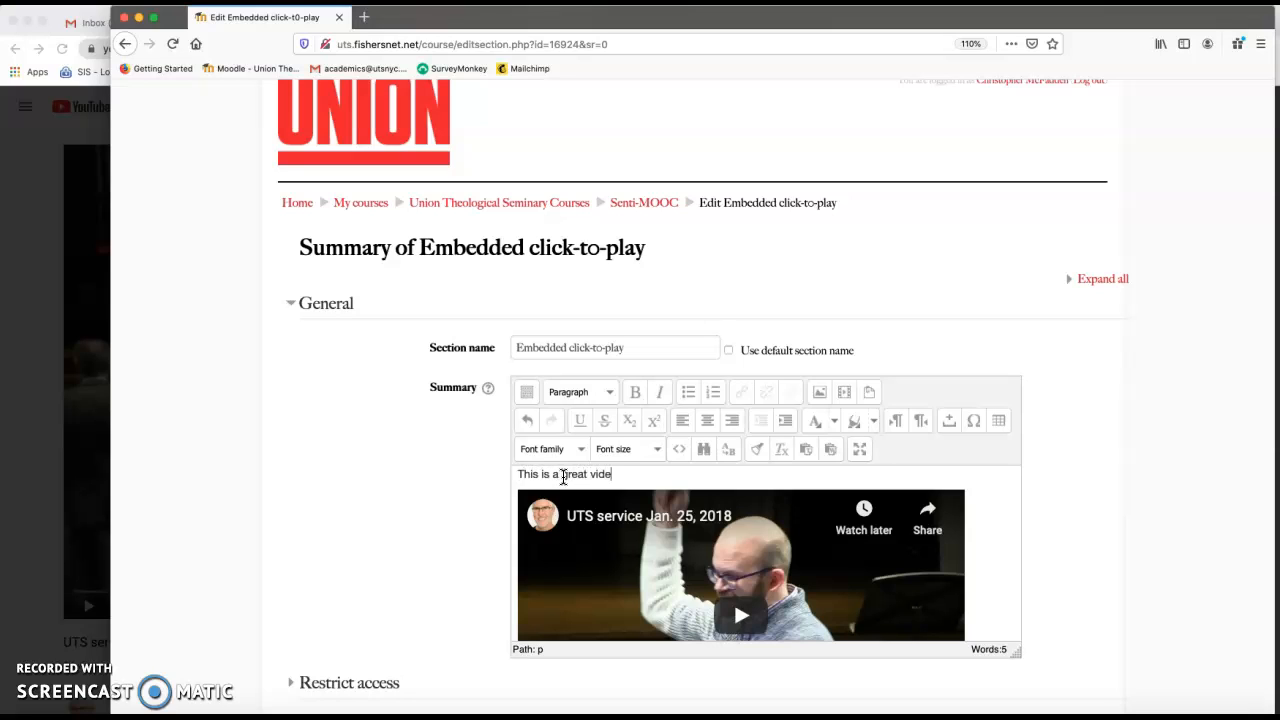
- Save the updated section summary and turn off course editing to view the "Embedded click-to-play" section
scroll(563, 477, down, 3)
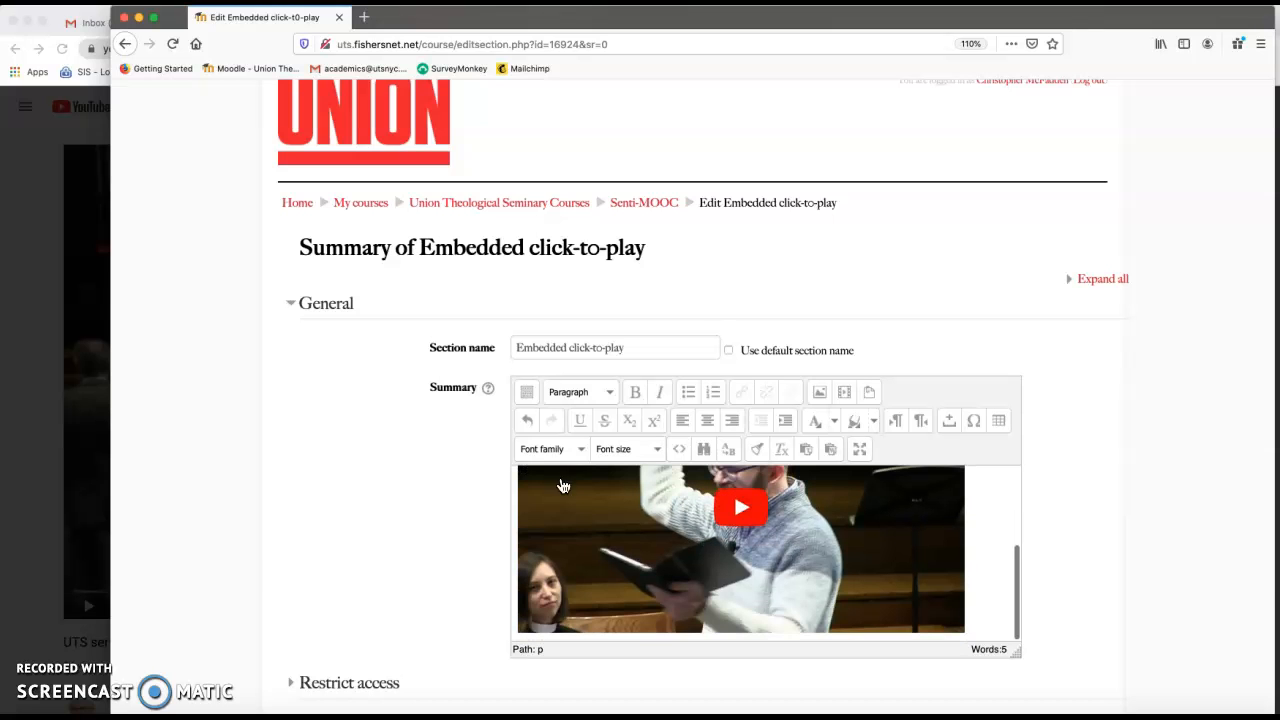
scroll(234, 543, down, 2)
click(566, 662)
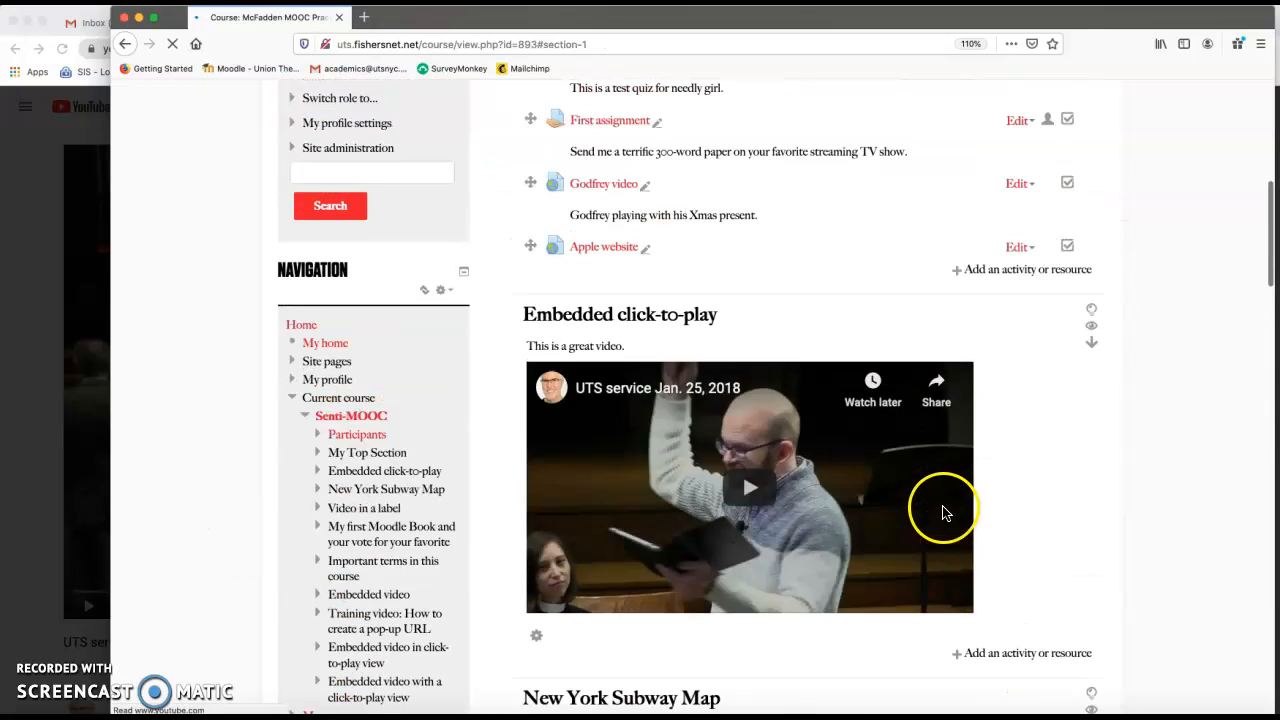
click(1006, 234)
scroll(957, 334, down, 10)
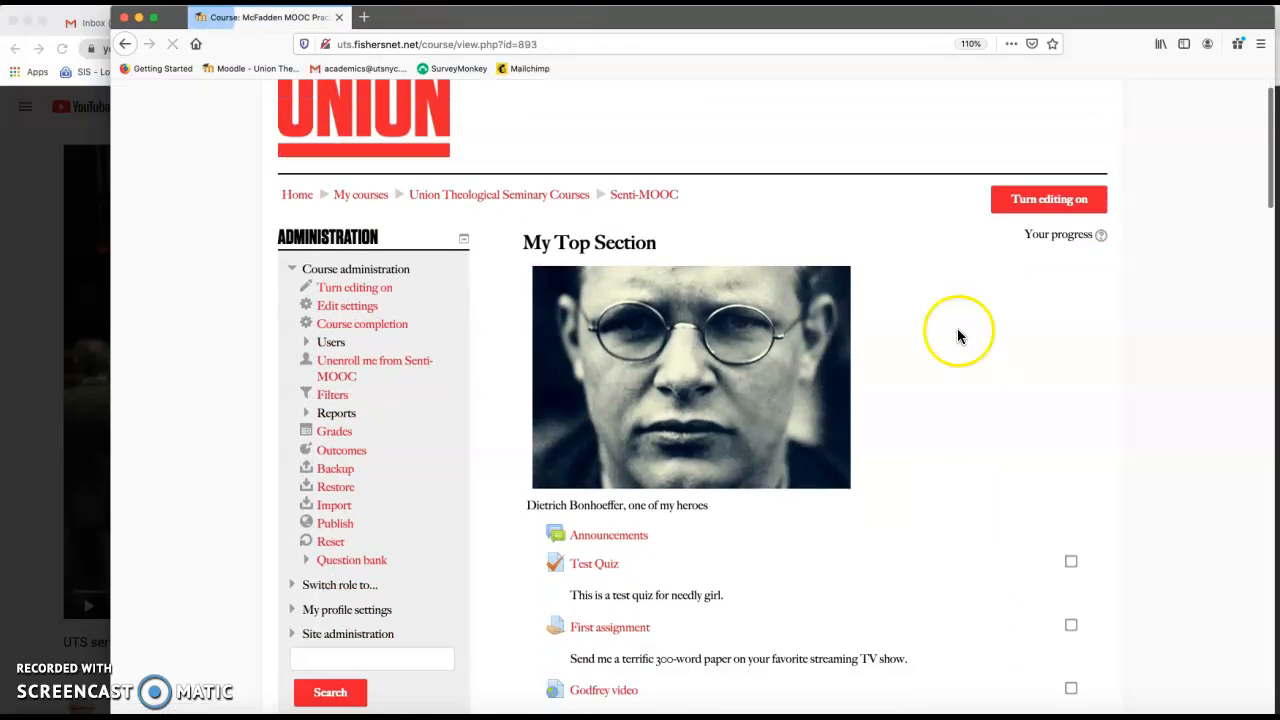